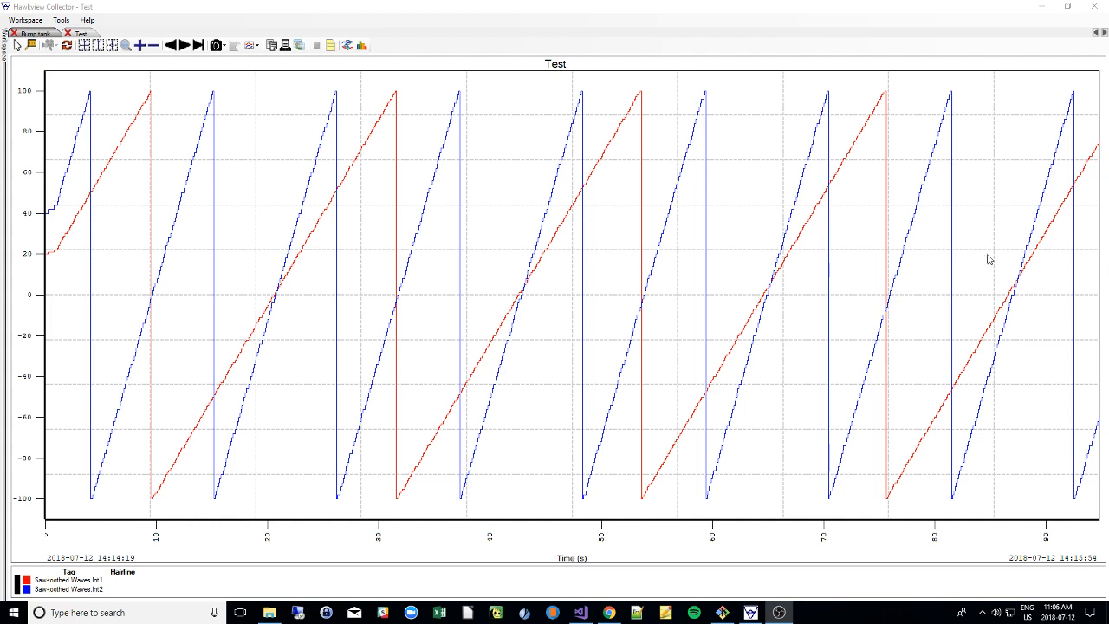
Create a new equation source named sample, using the saved equation sample((B)).
mouse_move(7, 57)
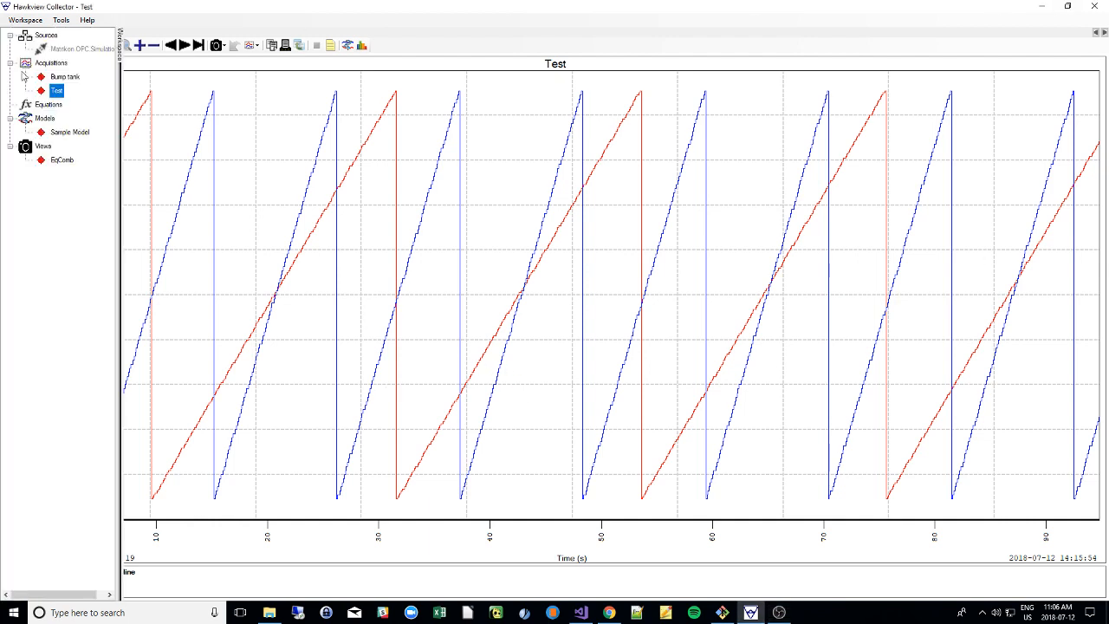
right_click(53, 106)
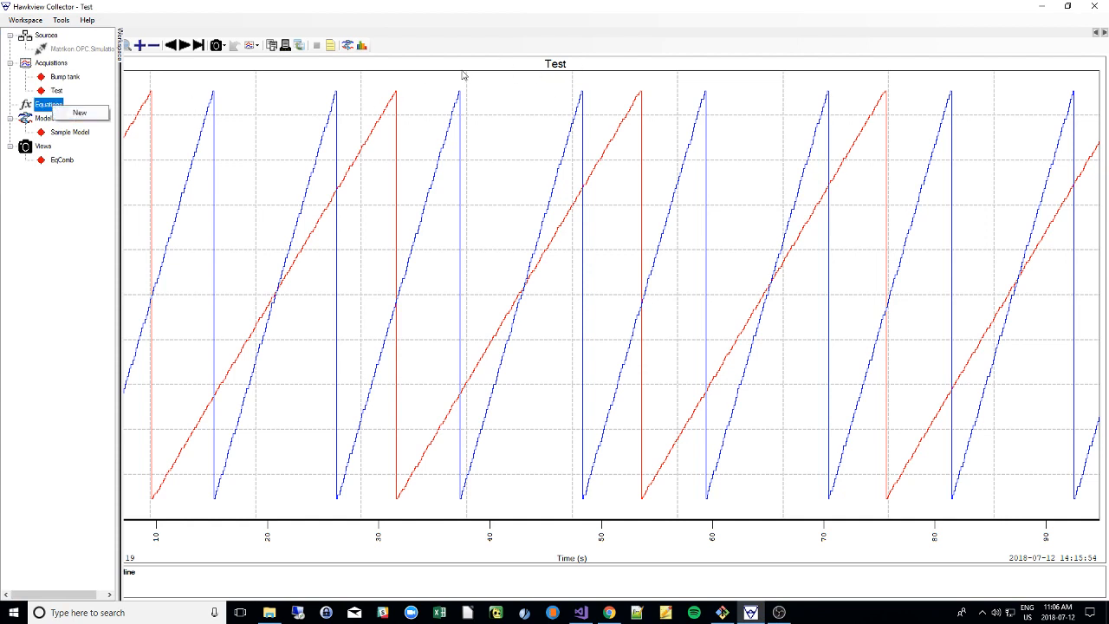
left_click(78, 114)
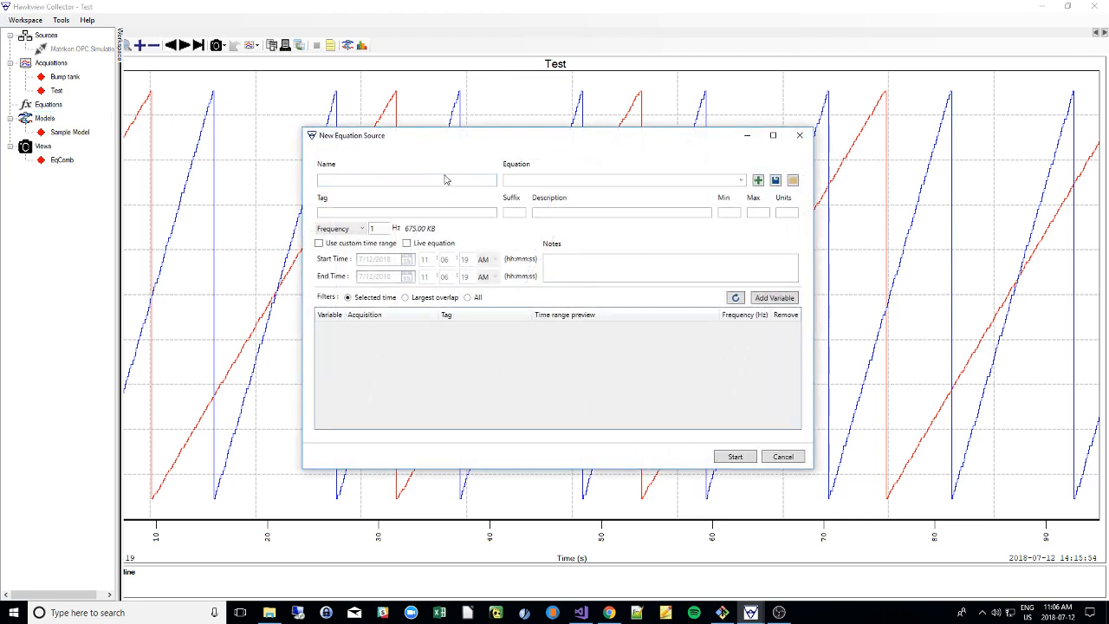
left_click(563, 176)
type("sample(B")
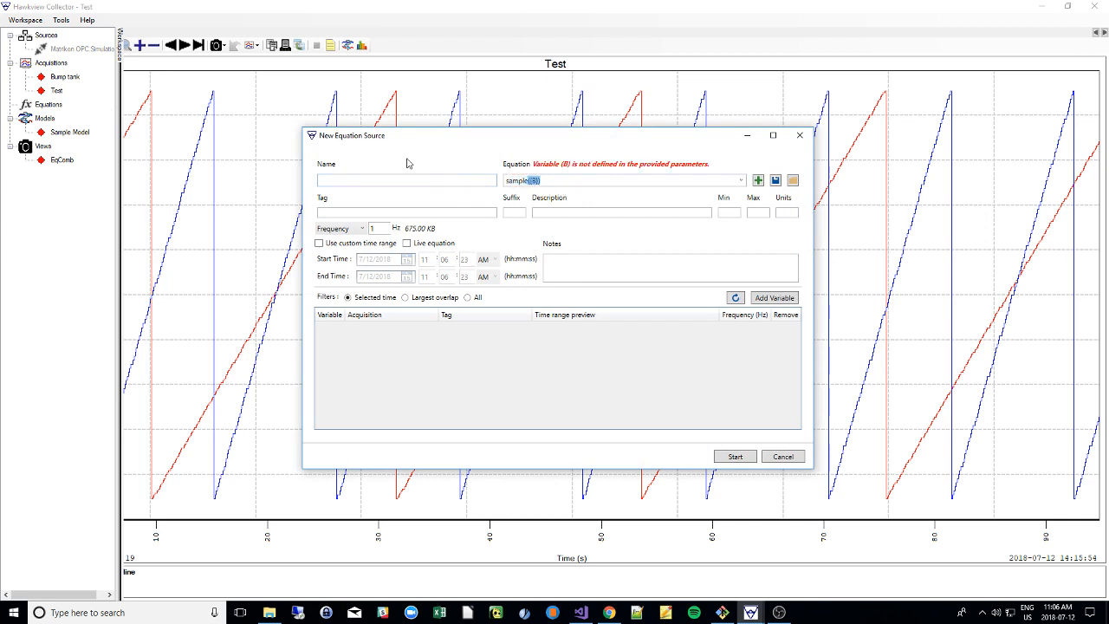
left_click(392, 180)
type("sample")
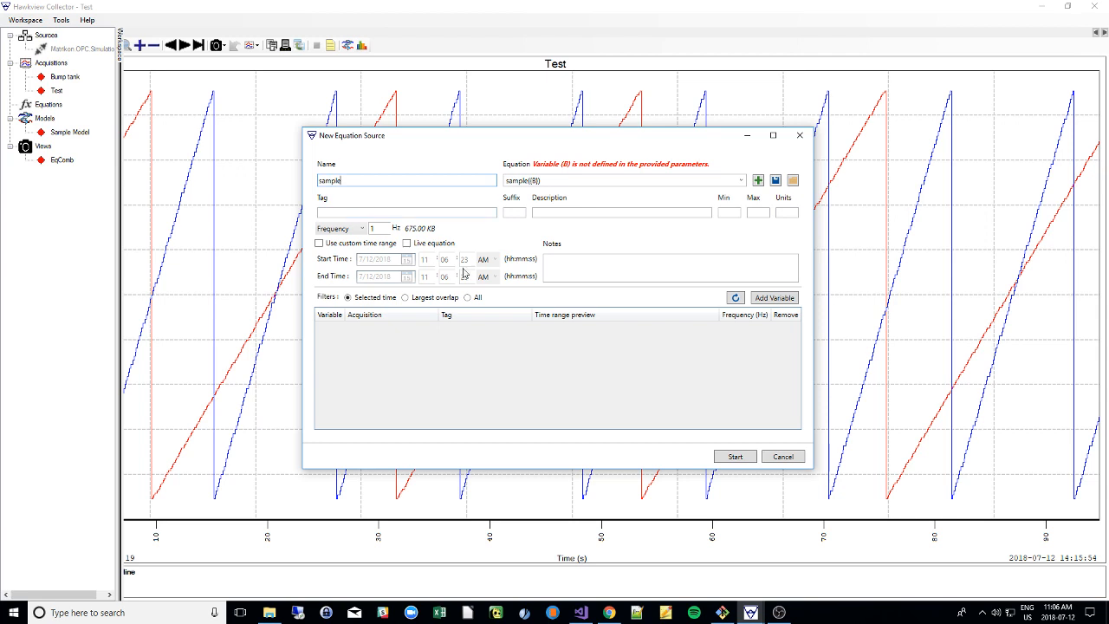
Add a variable row for the Test acquisition and assign it to variable B.
left_click(773, 297)
left_click(335, 331)
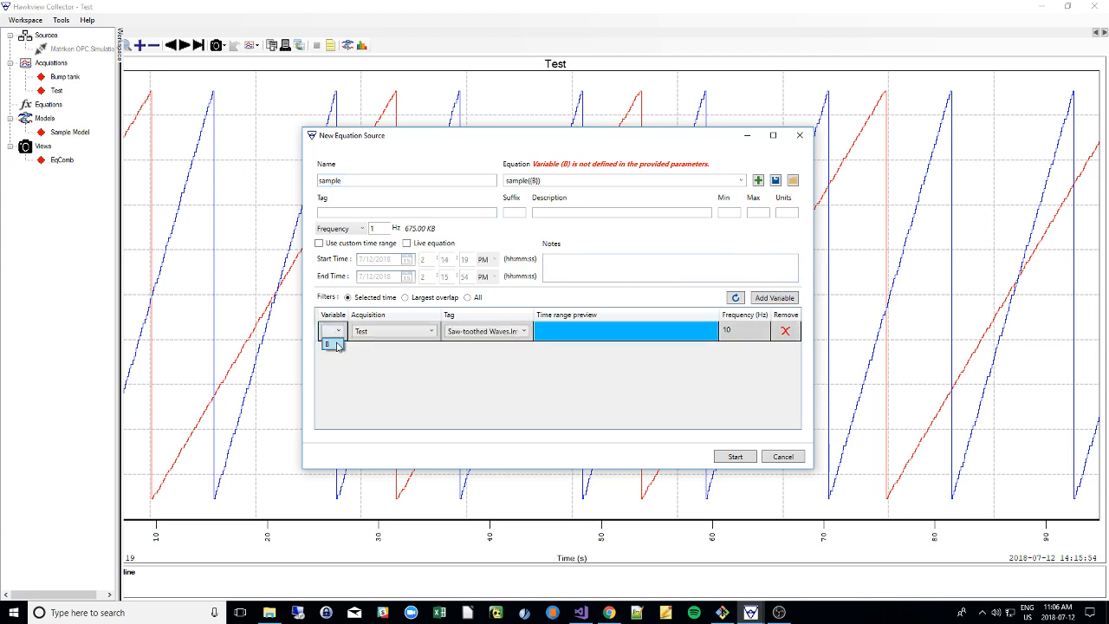
left_click(336, 344)
Set the equation's tag to sample with suffix eq, minimum 0, maximum 100 and units u.
left_click(437, 212)
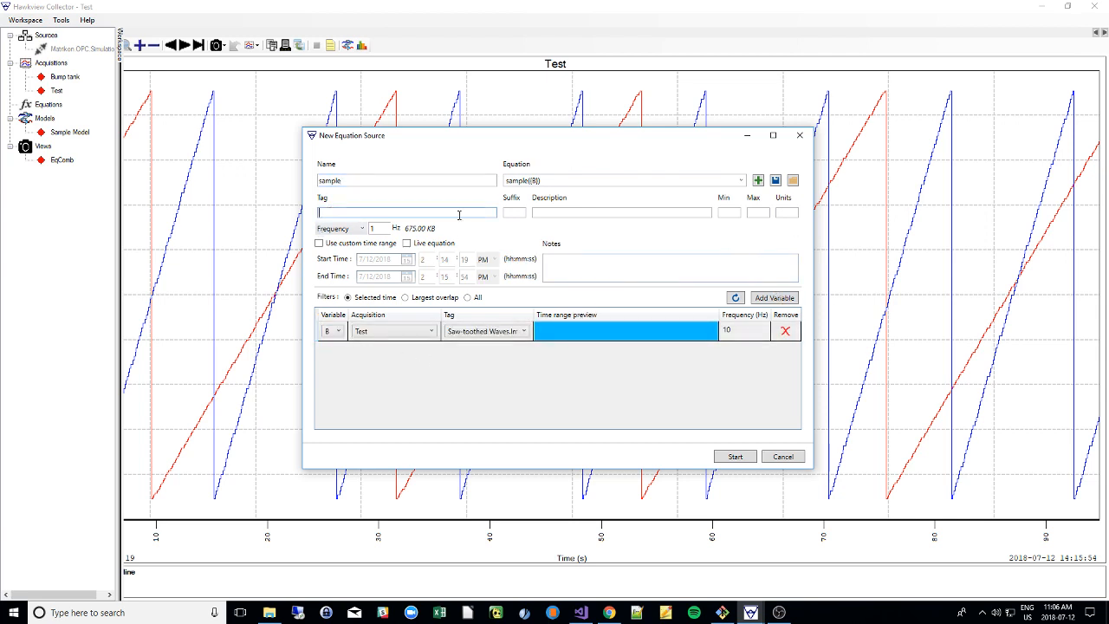
type("sample")
key("Tab")
type("eq")
key("Tab")
key("Tab")
type("0")
key("Tab")
type("100")
key("Tab")
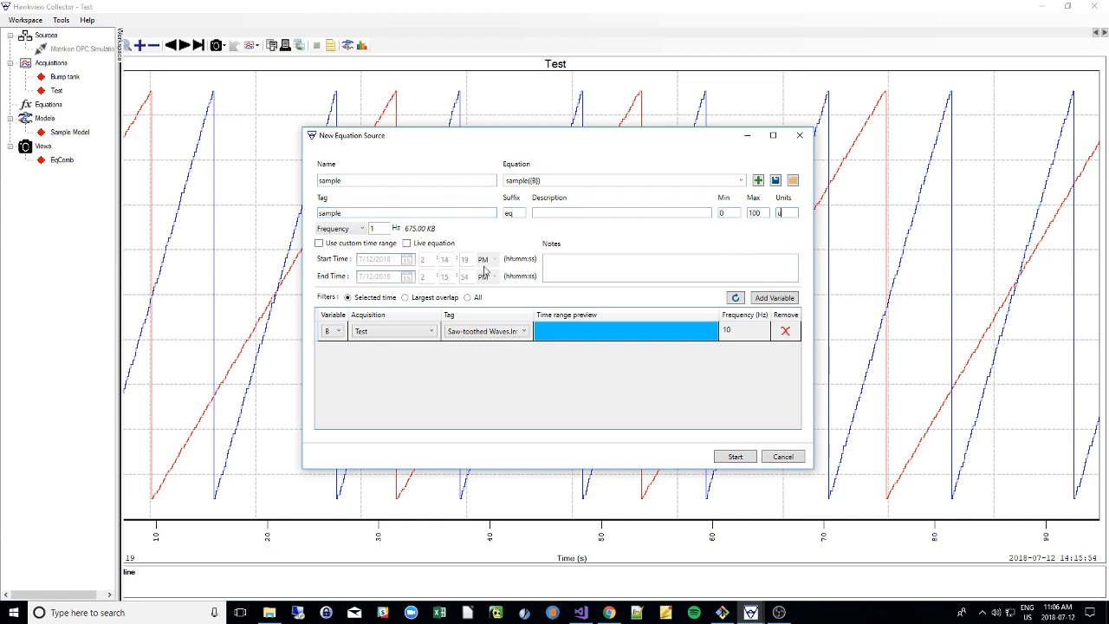
type("u")
Generate the sample equation, add its associated tags to the viewer and dismiss the completion notice.
left_click(370, 230)
left_click(742, 458)
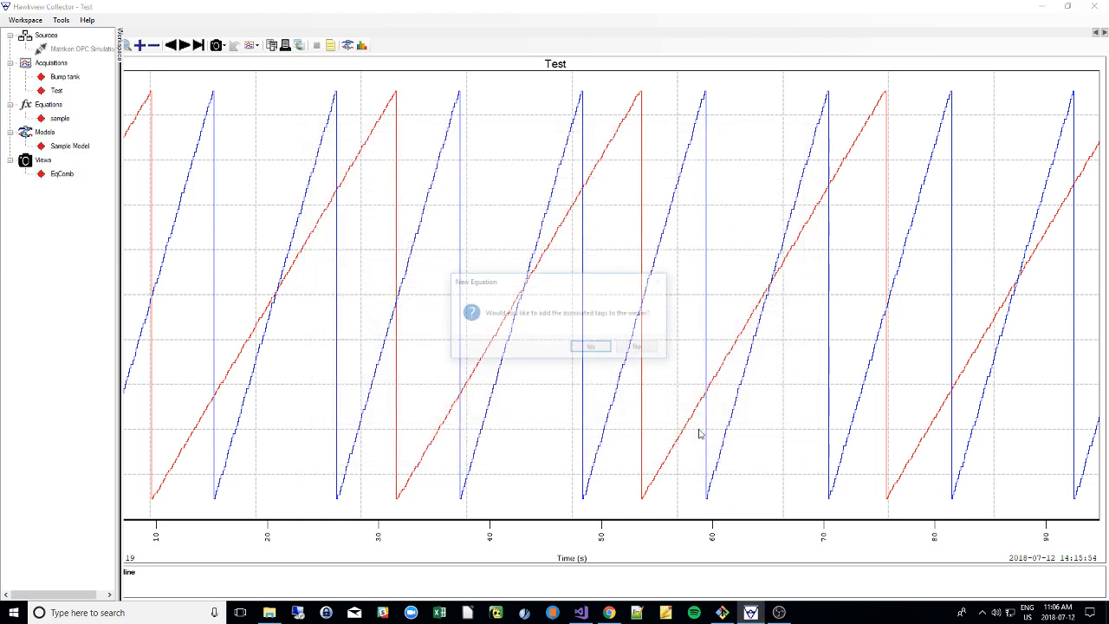
left_click(596, 349)
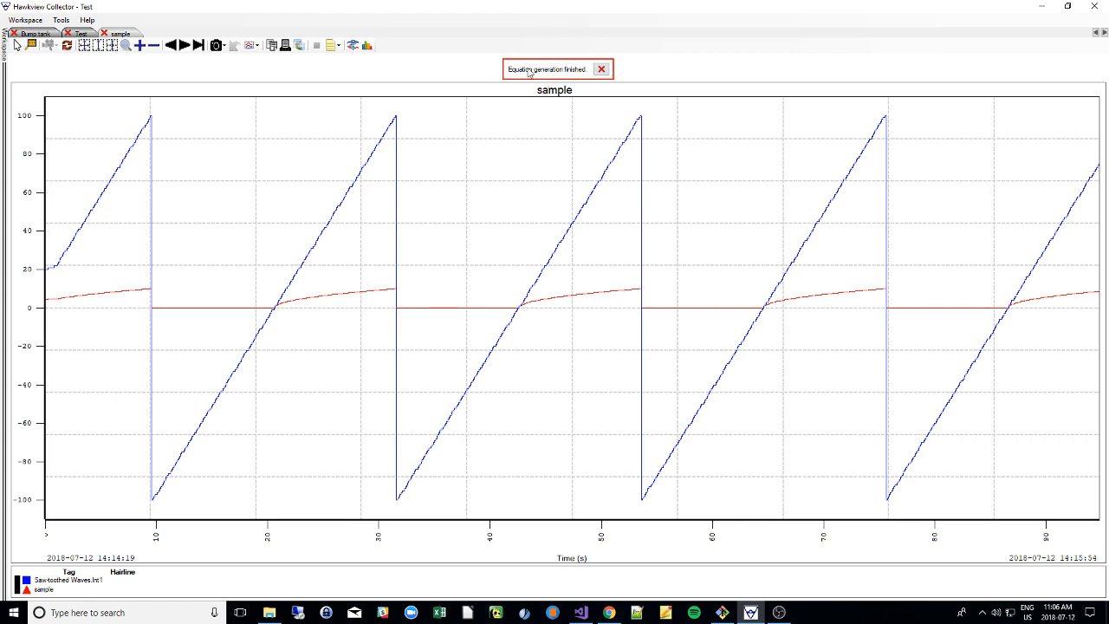
left_click(601, 69)
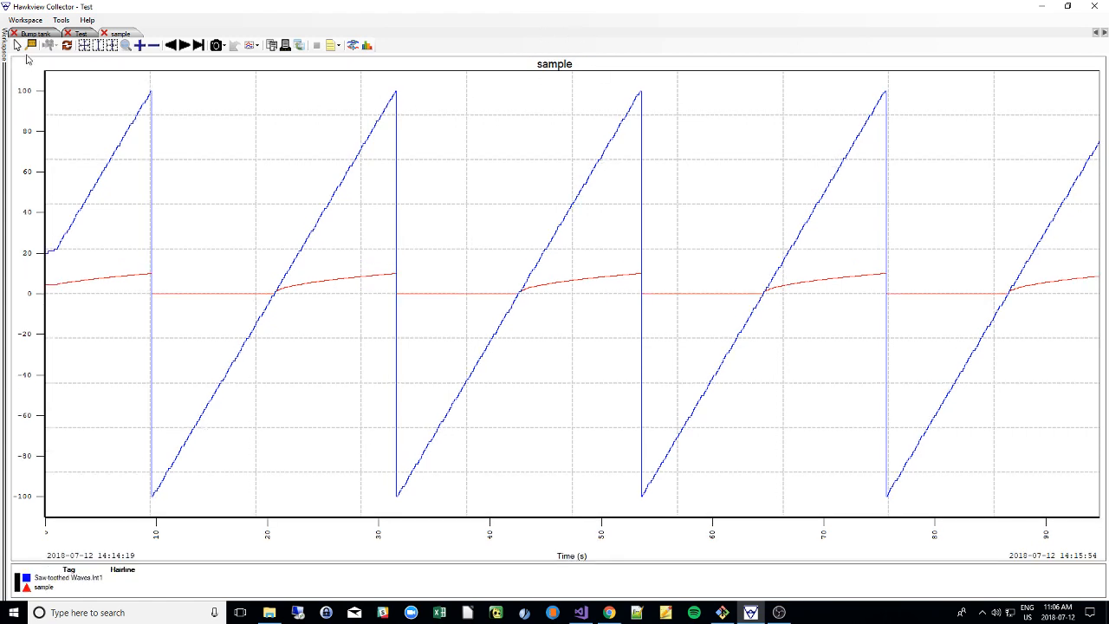
Create another new equation source with a frequency of 10 Hz and the equation sqrt((A)).
mouse_move(6, 57)
right_click(49, 104)
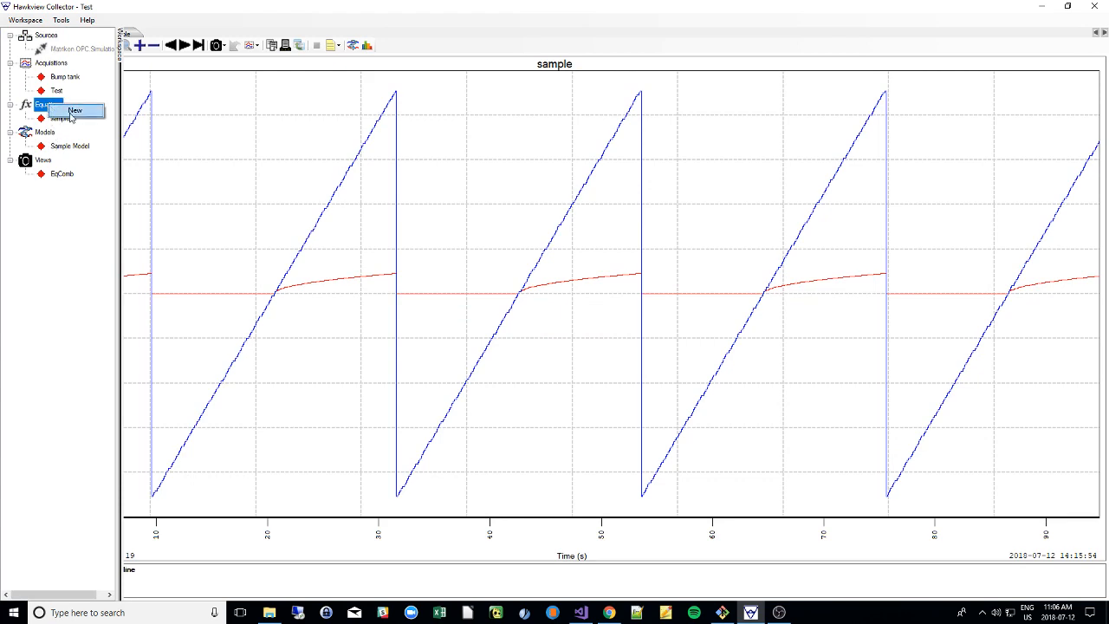
left_click(74, 111)
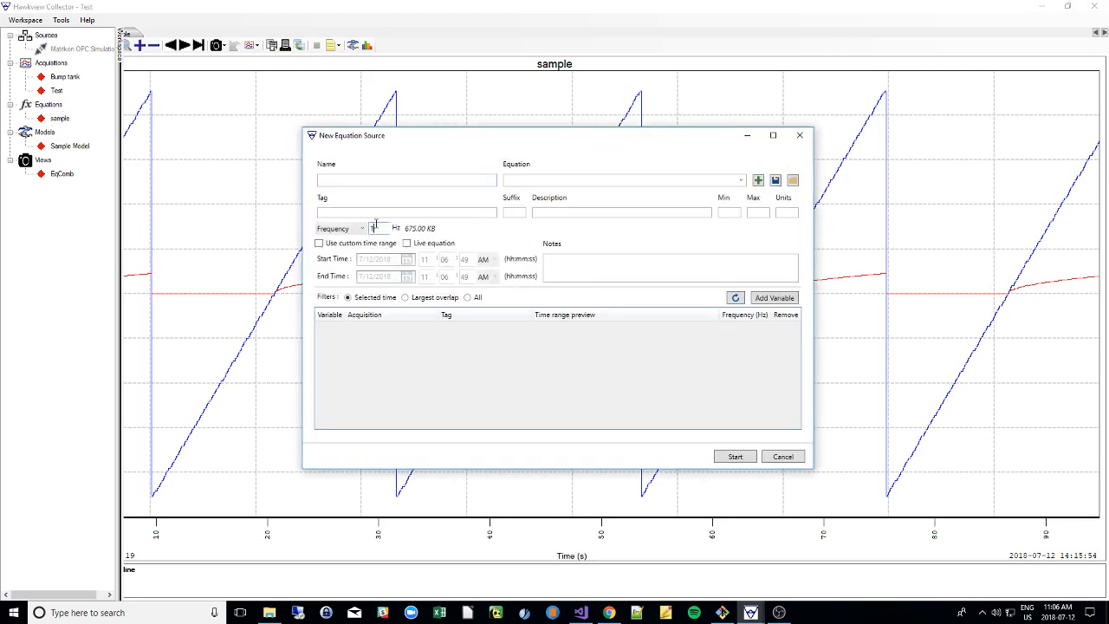
type("0")
type("sqrt((A")
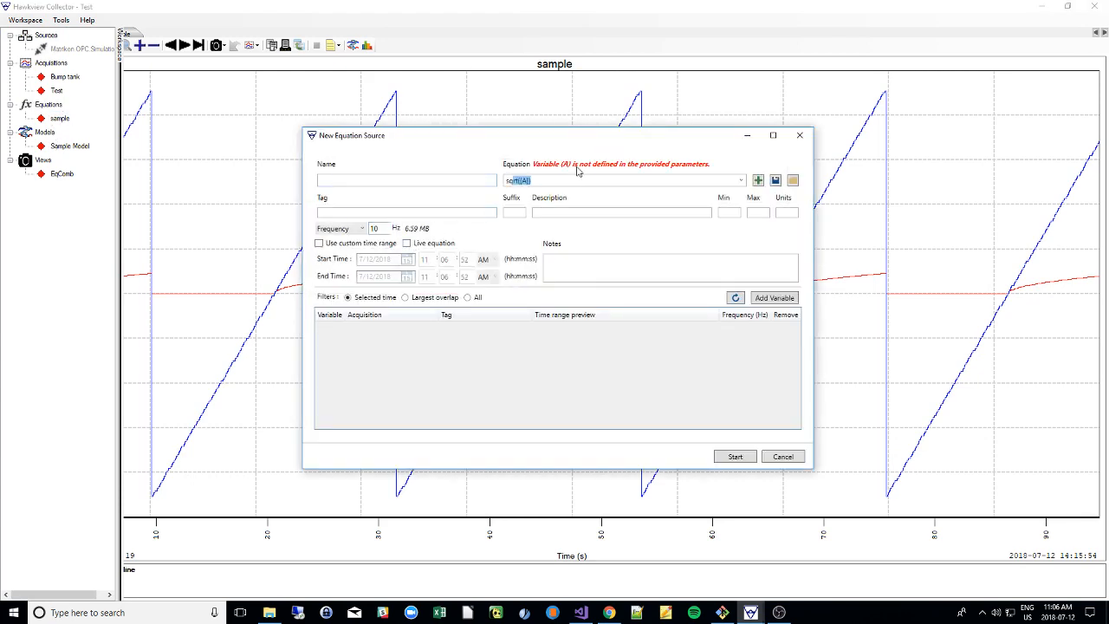
Add a variable row for the Test acquisition and assign it to variable A.
left_click(786, 298)
left_click(336, 331)
left_click(337, 344)
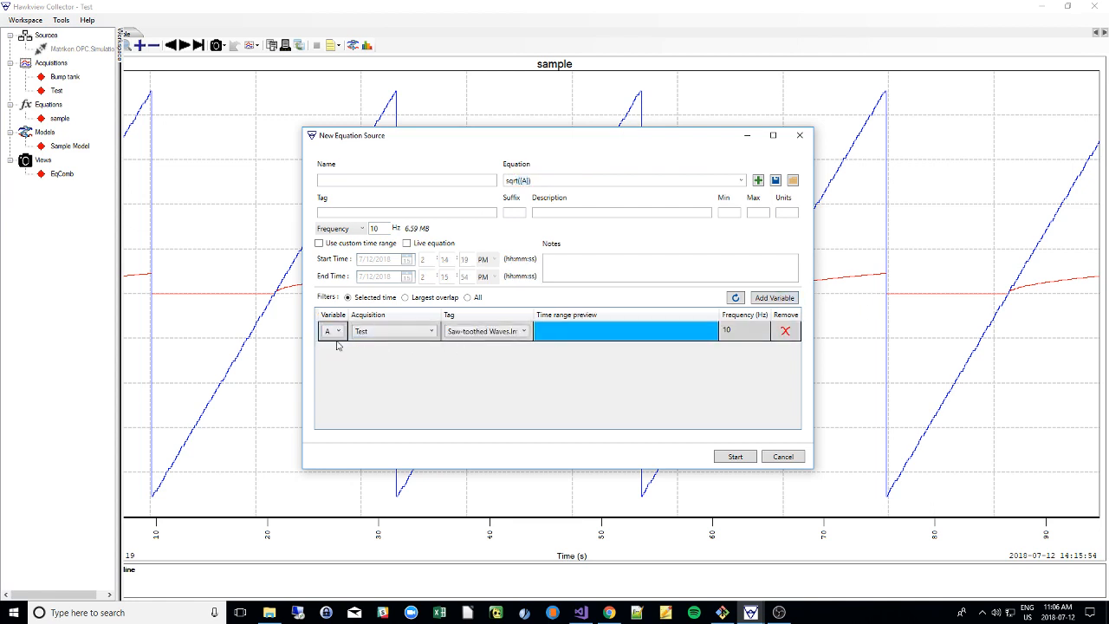
Name the equation and its tag sqrt, with minimum 0, maximum 100 and units u.
left_click(323, 180)
type("sqrt")
left_click(402, 212)
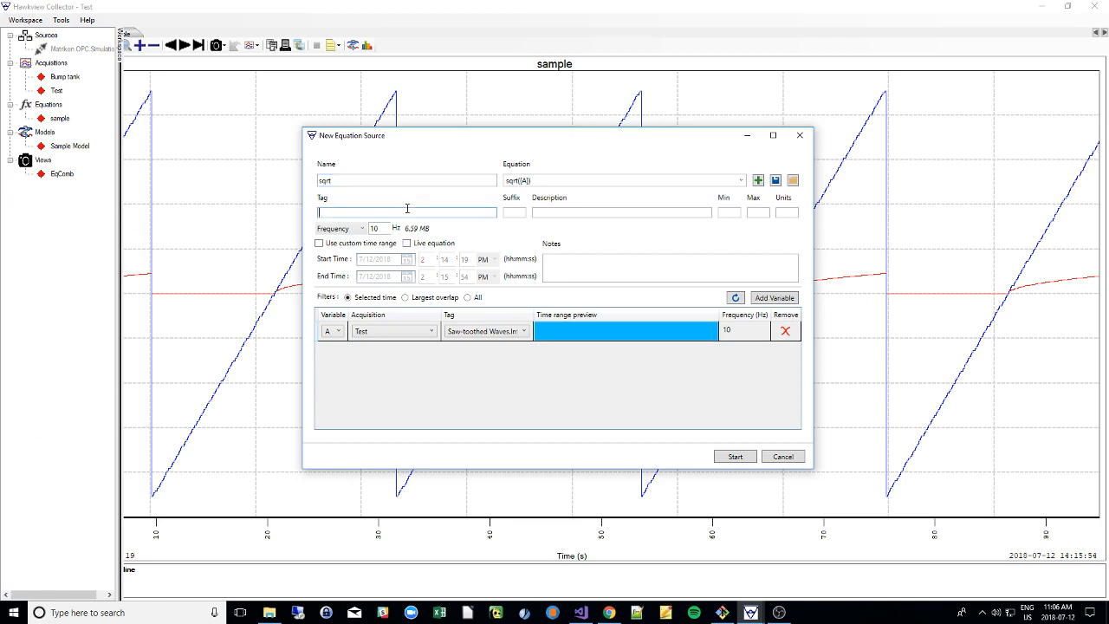
left_click(736, 215)
type("100")
key("Tab")
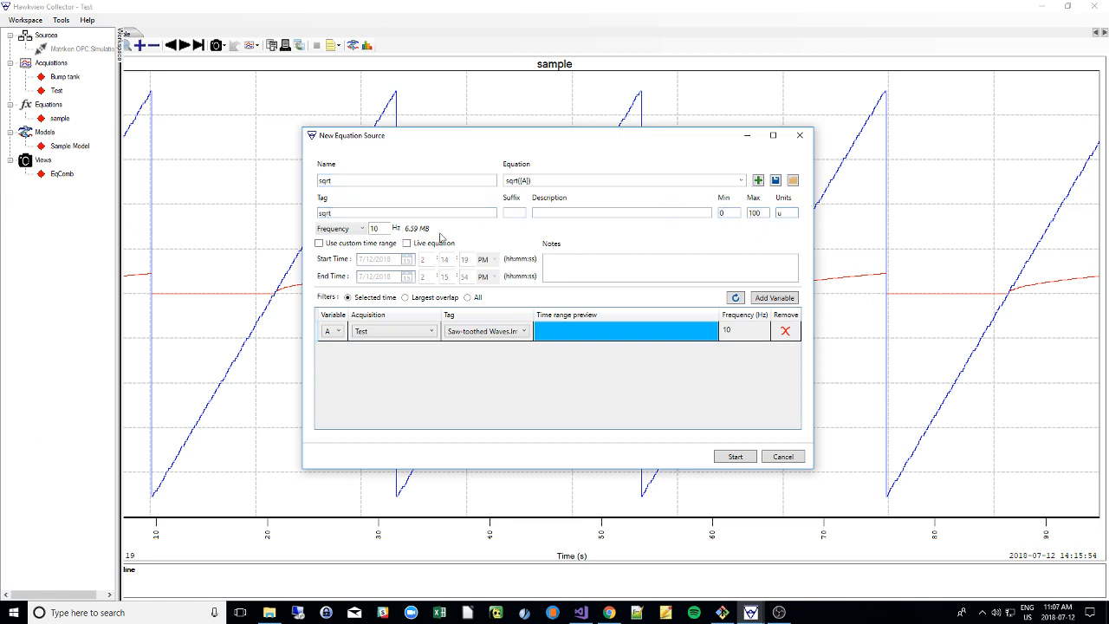
Generate the sqrt equation, add its associated tags to the viewer and dismiss the resulting notice.
left_click(736, 456)
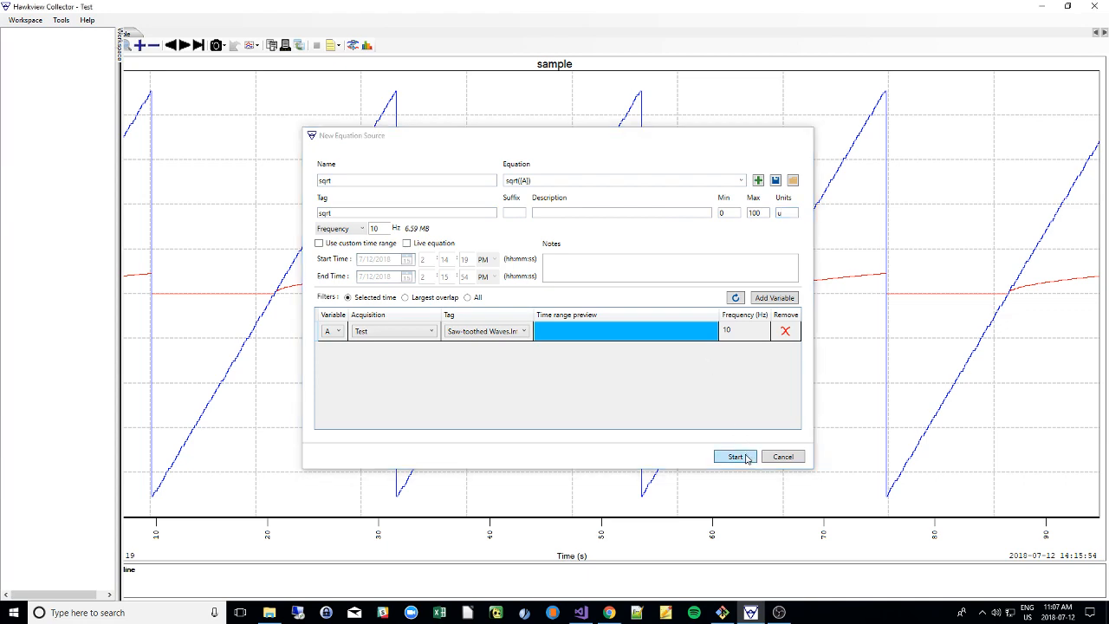
left_click(591, 348)
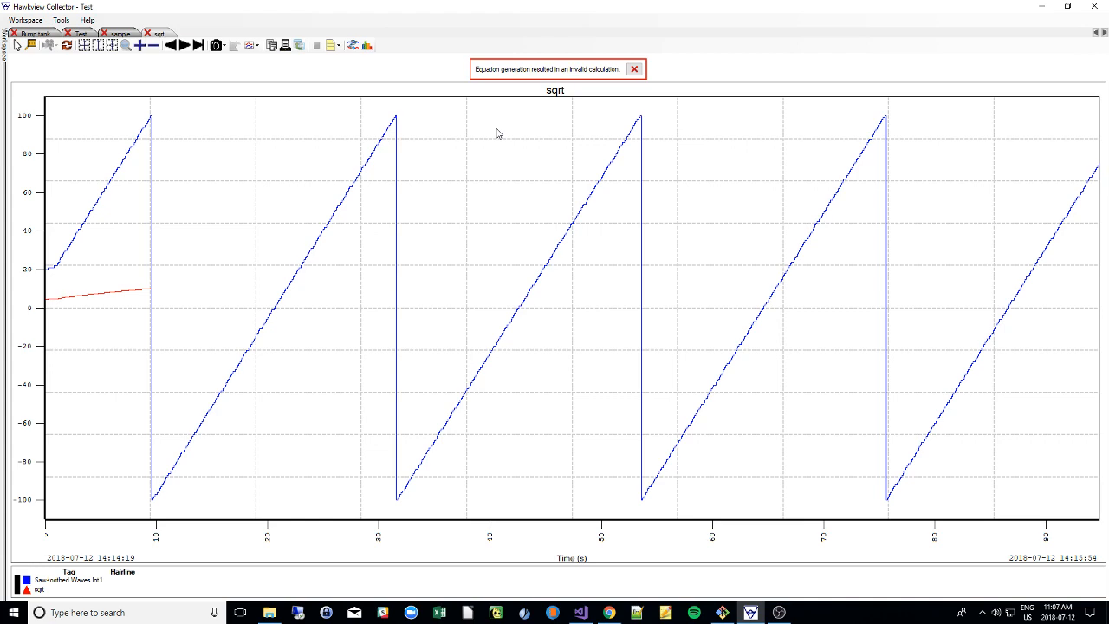
left_click(634, 69)
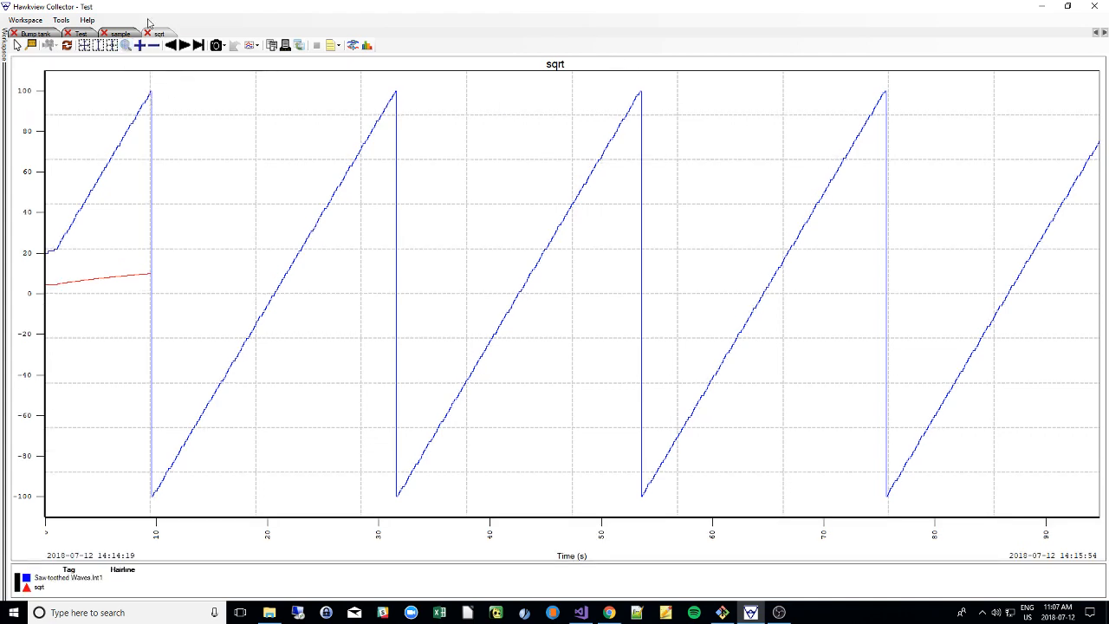
Open Sample Model from the workspace and convert it to a Second order delay, critically damped model.
mouse_move(7, 54)
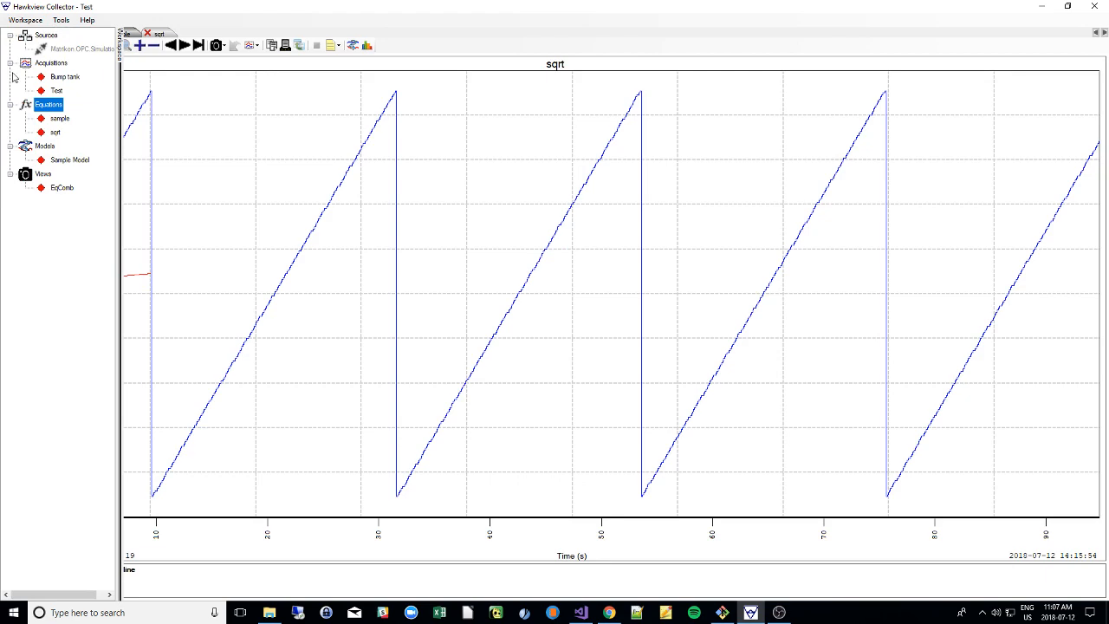
double_click(69, 161)
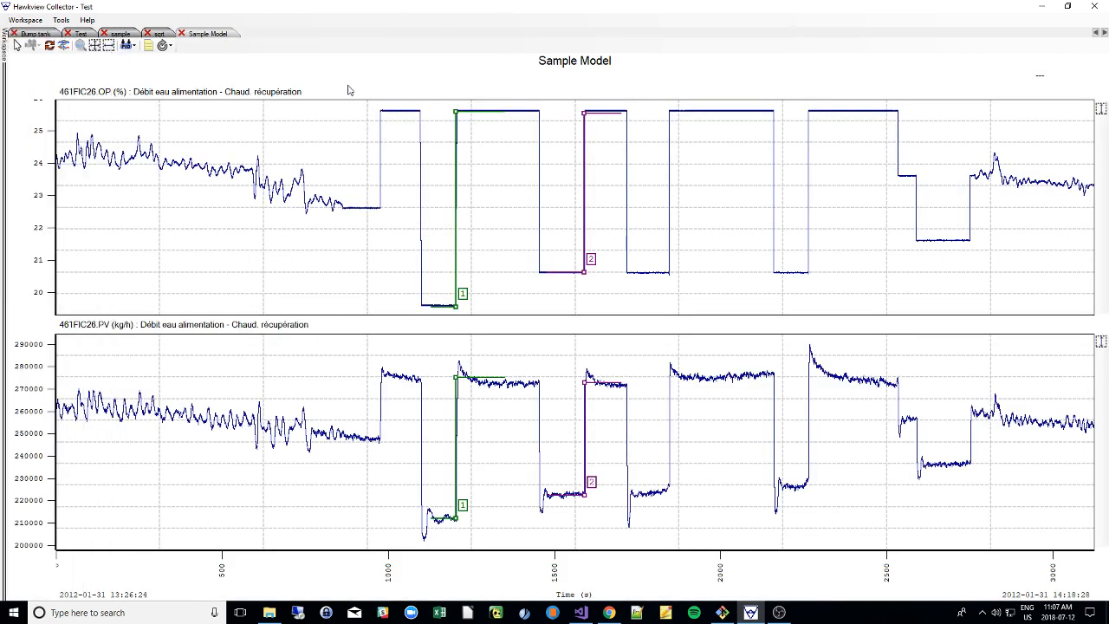
left_click(169, 46)
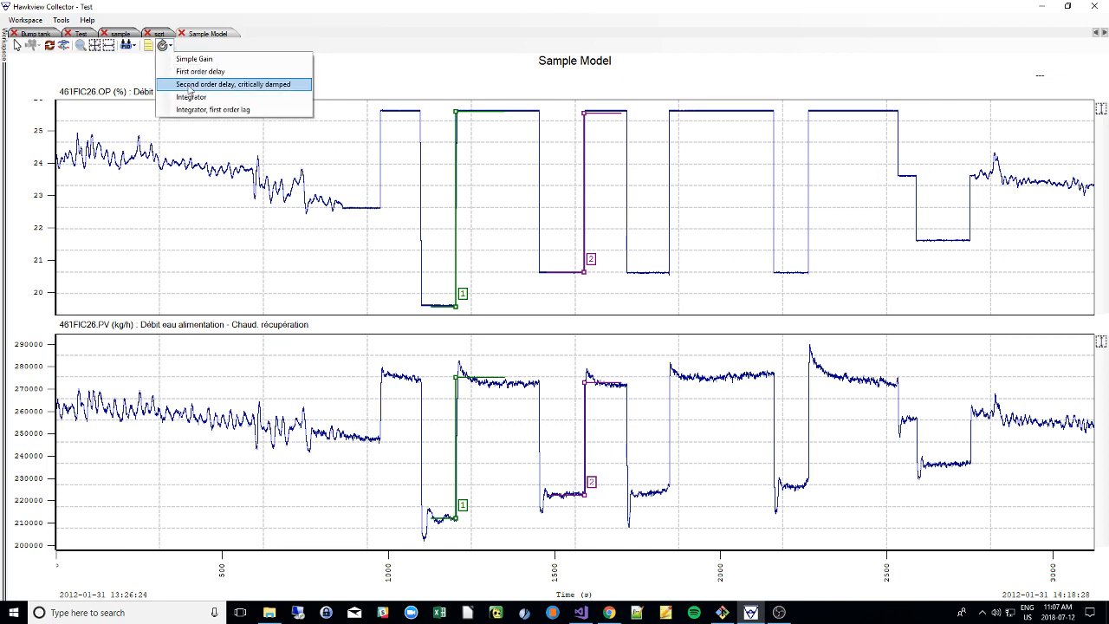
left_click(246, 186)
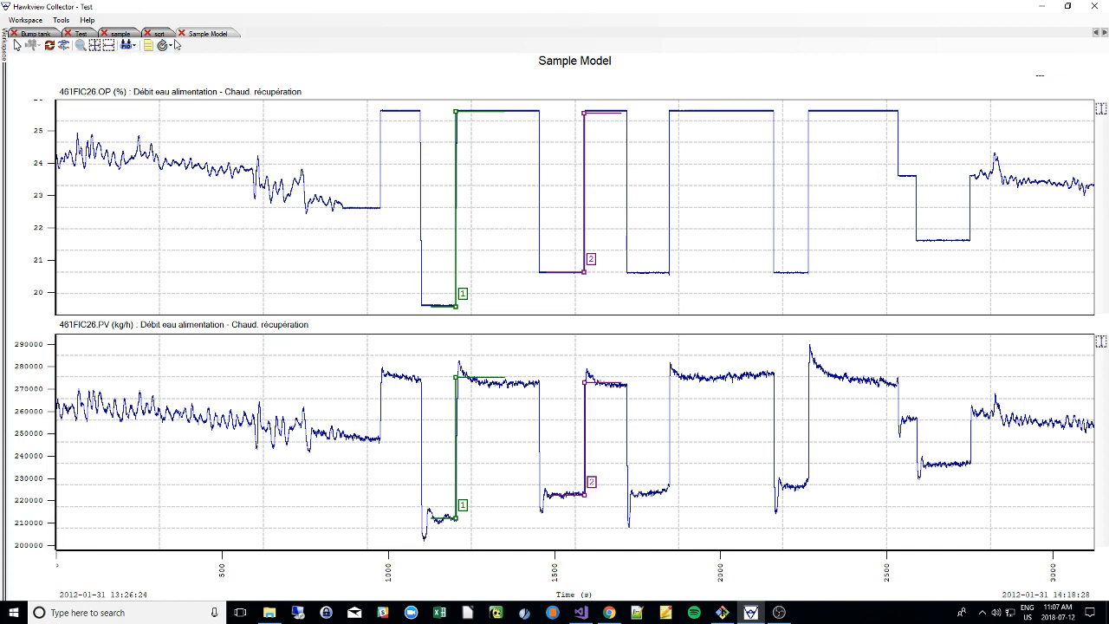
left_click(166, 49)
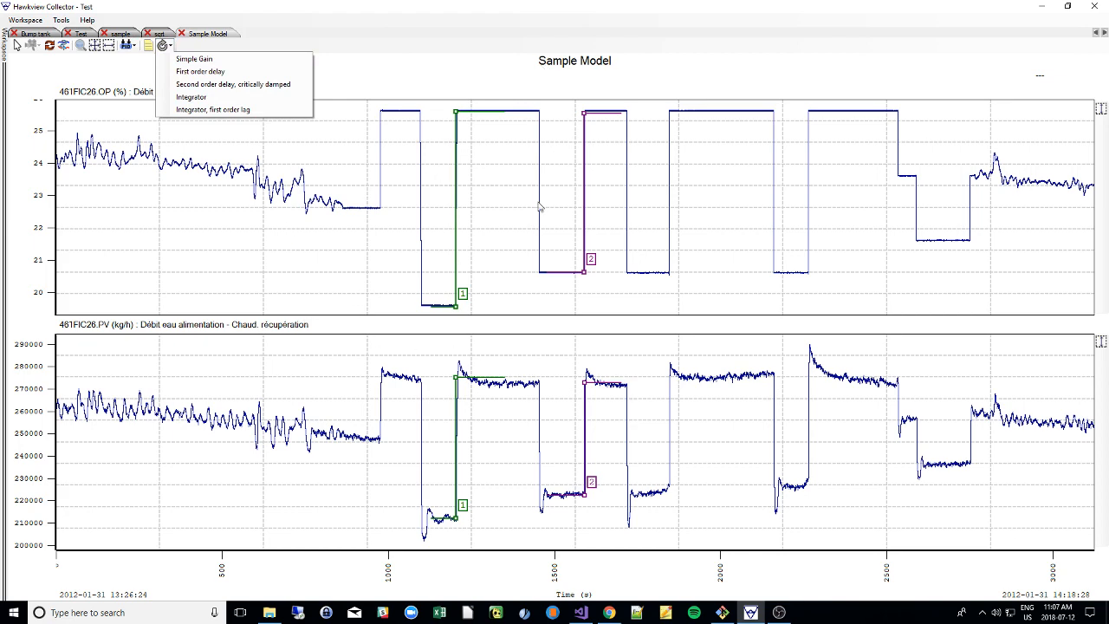
left_click(164, 46)
left_click(165, 46)
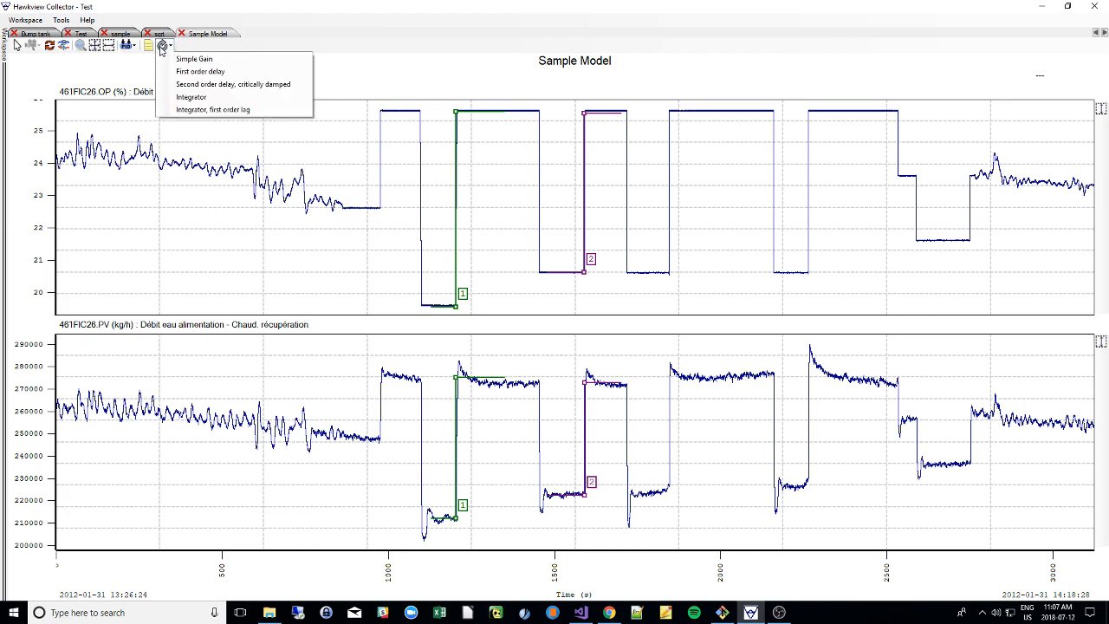
left_click(199, 84)
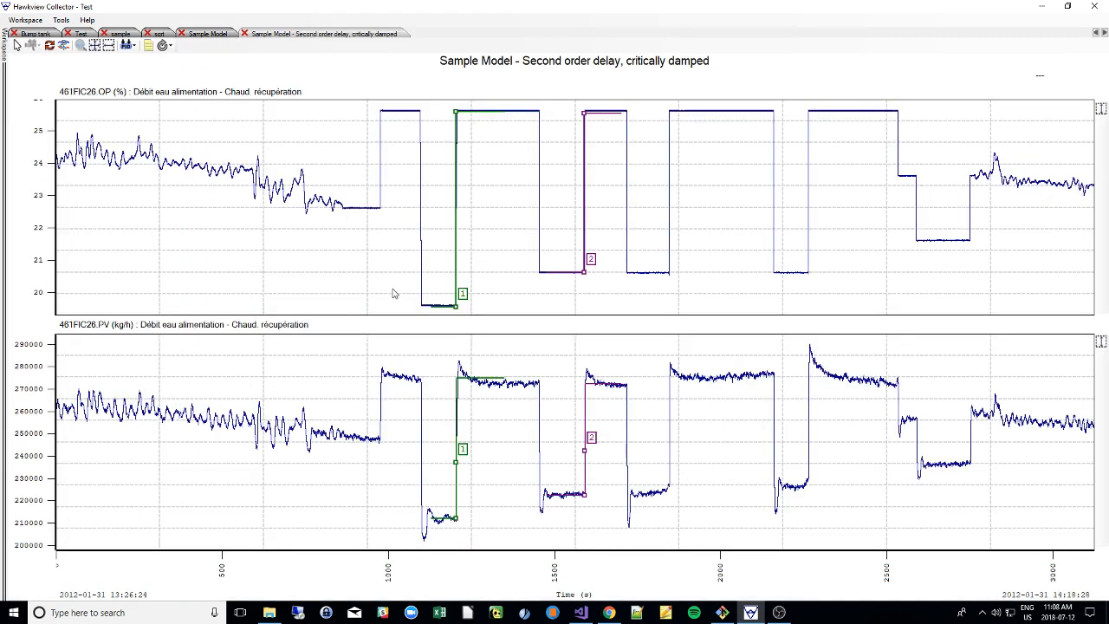
Unlock bump 1 in the 461FIC26.PV plot, stretch its response to a Tau of about 116 and fit it to the view.
right_click(459, 468)
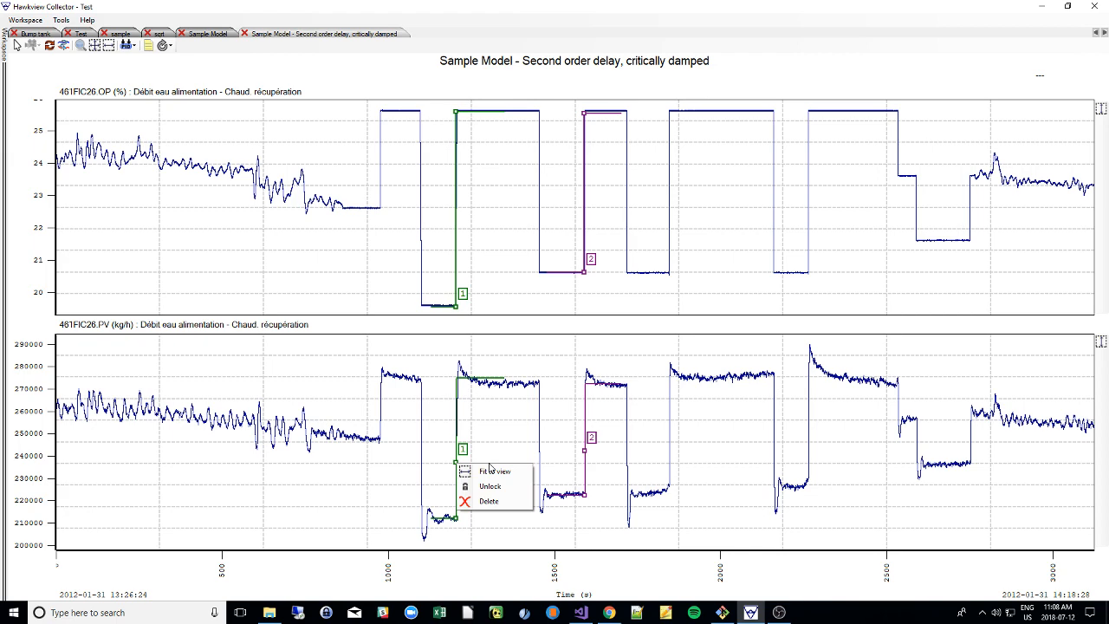
left_click(490, 486)
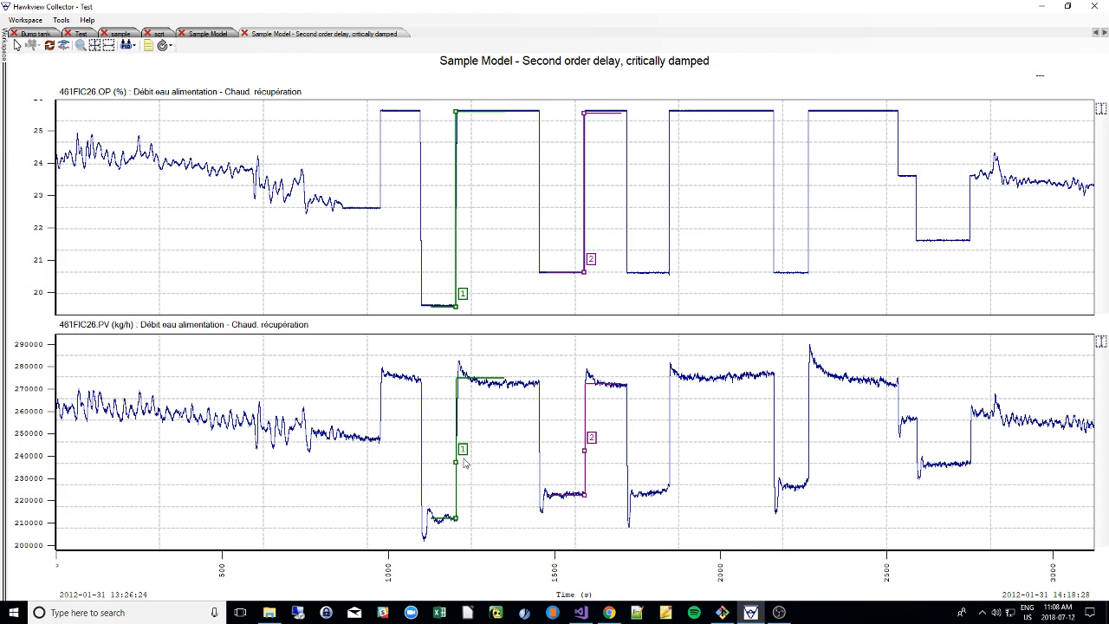
left_click_drag(456, 462, 497, 469)
right_click(478, 461)
left_click(484, 465)
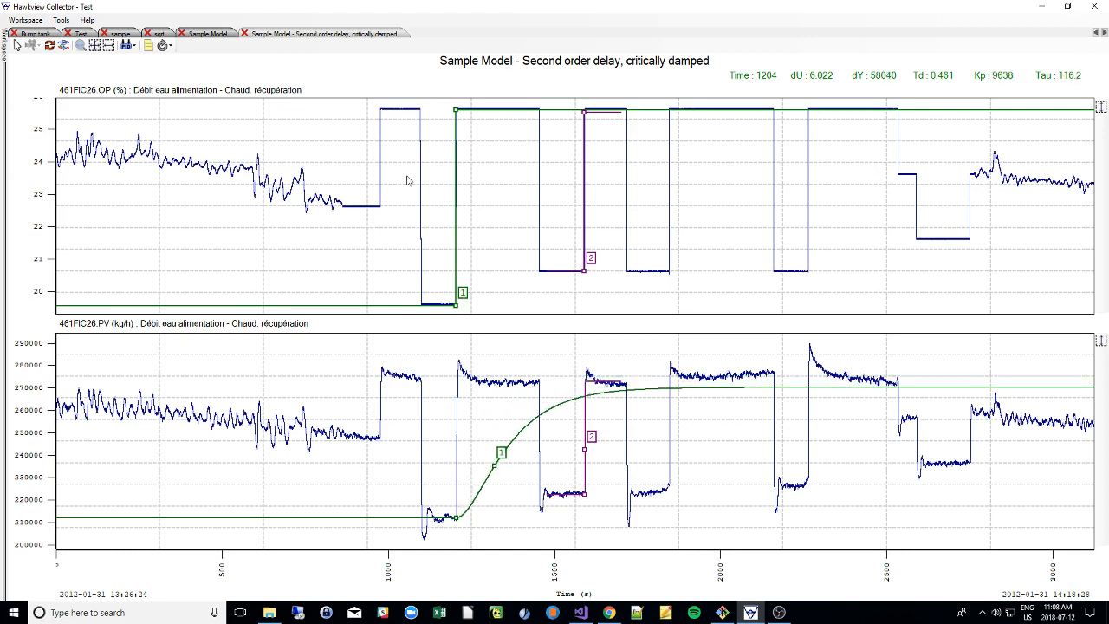
Convert the model to Integrator, first order lag, and unlock and shift bump 1's start point in the PV plot to a Td of about -69.
left_click(167, 46)
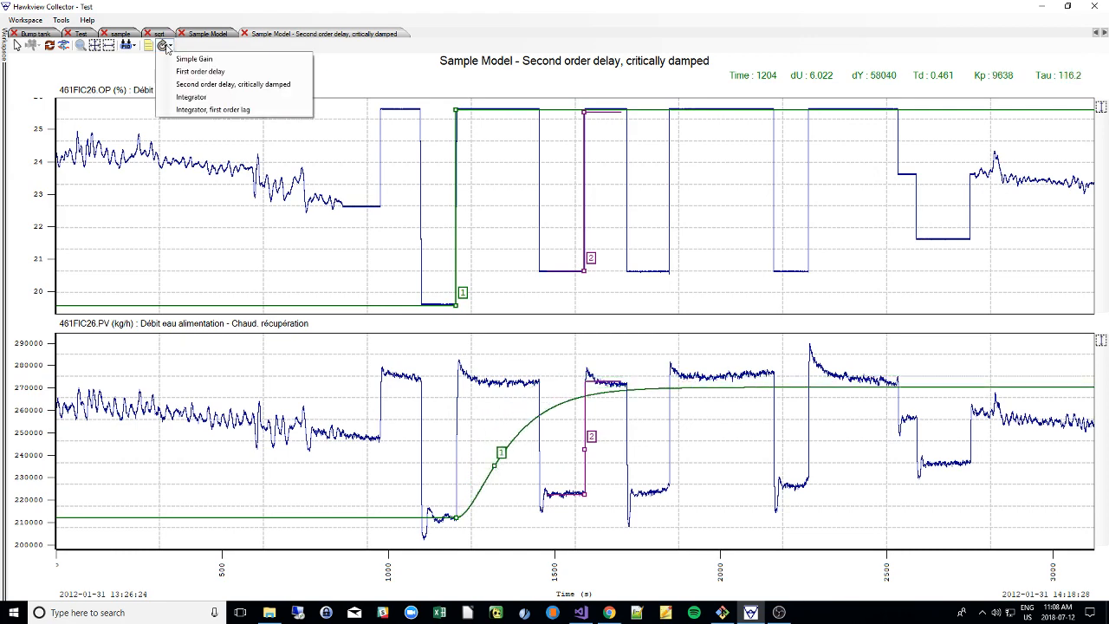
left_click(207, 109)
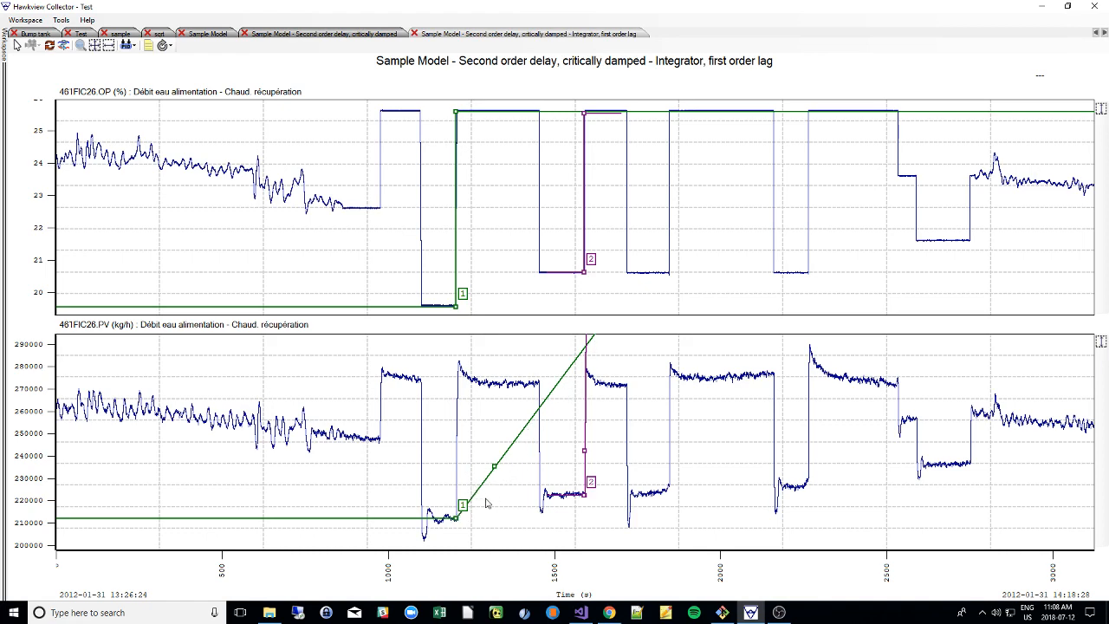
right_click(461, 519)
left_click(491, 539)
mouse_move(456, 517)
left_mouse_down()
mouse_move(419, 497)
mouse_move(435, 519)
left_mouse_up()
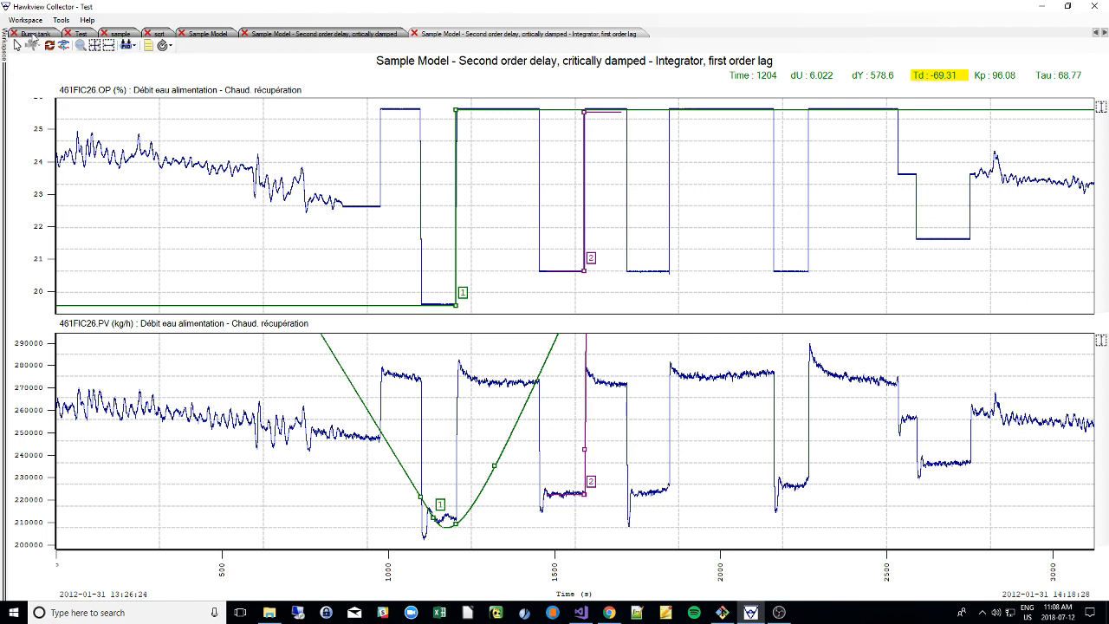
Close the Bump tank, Test and sample views without saving the sample view.
left_click(15, 34)
left_click(14, 33)
left_click(15, 34)
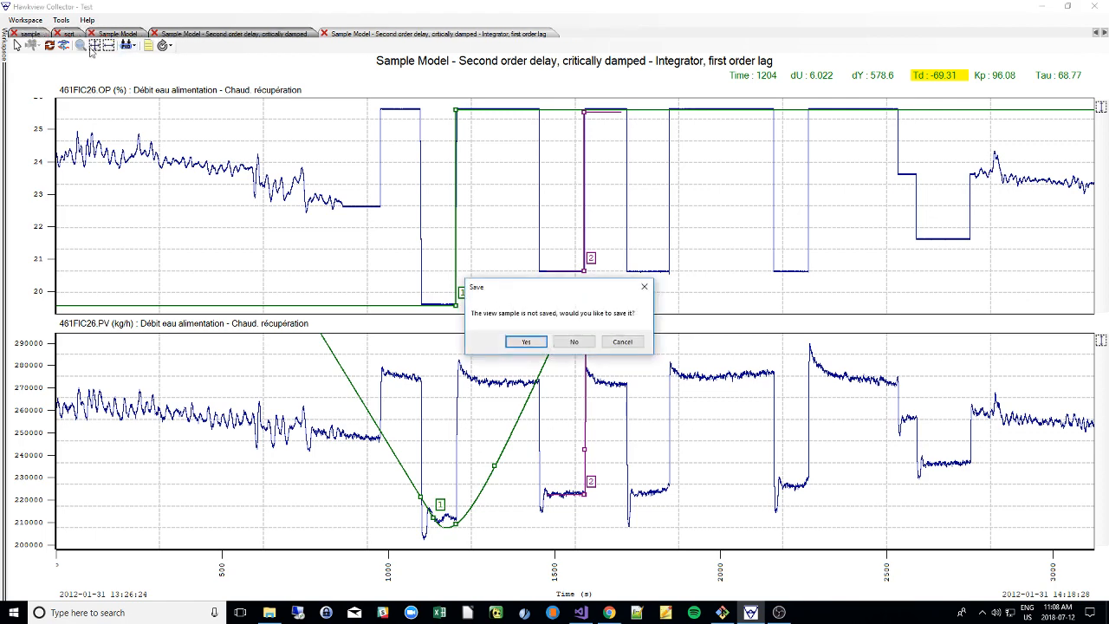
left_click(571, 341)
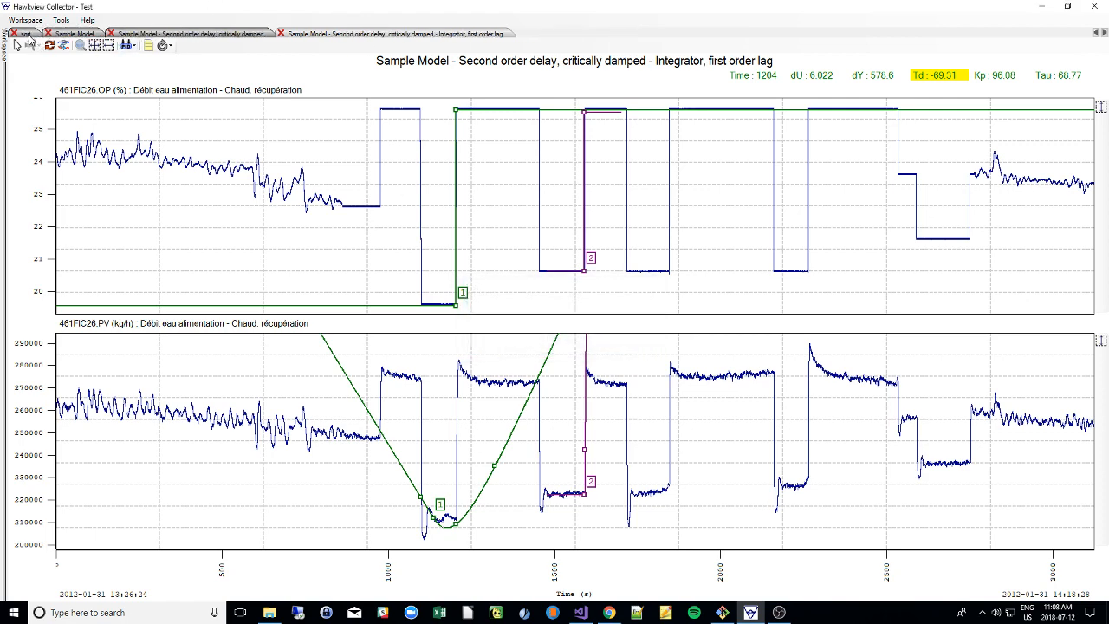
Close the sqrt equation and all three Sample Model views.
left_click(577, 342)
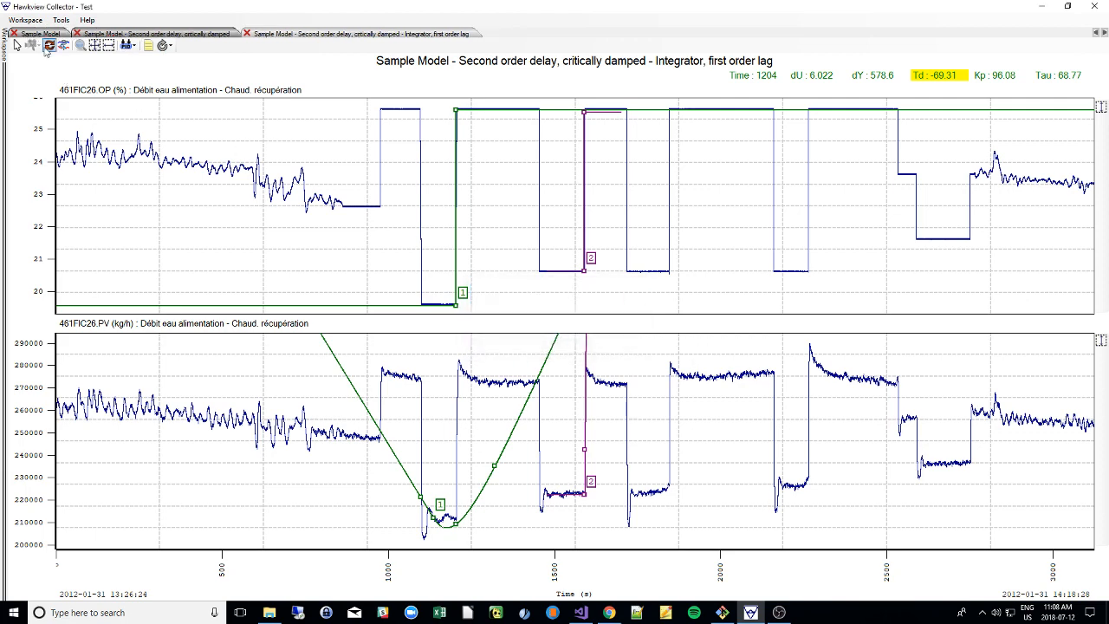
middle_click(37, 35)
middle_click(37, 35)
middle_click(36, 36)
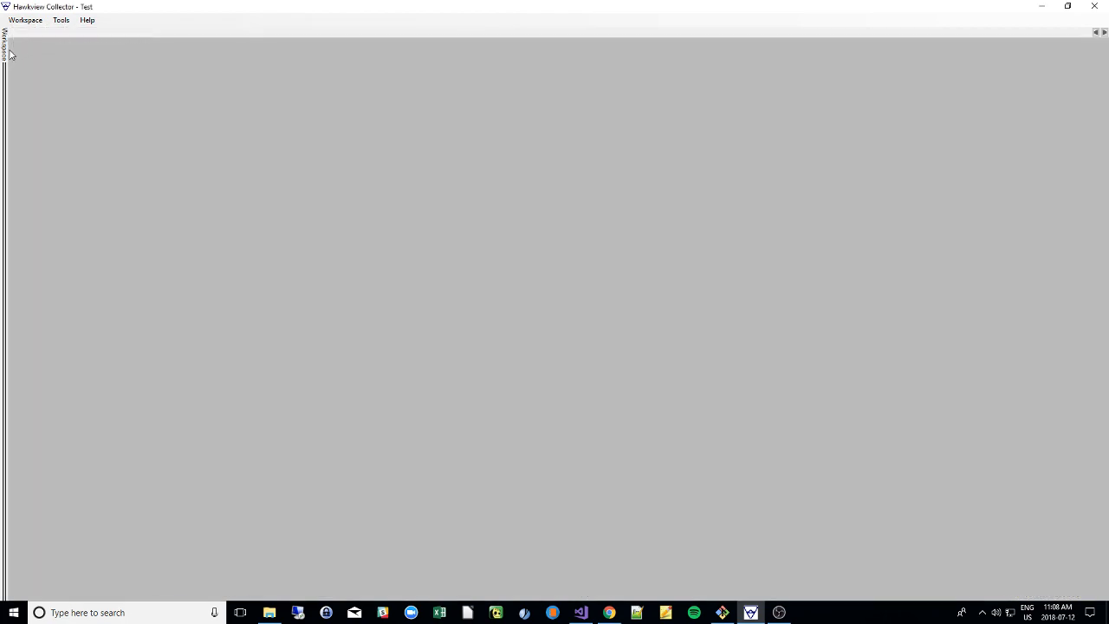
Open the Test and Bump tank acquisitions from the workspace.
left_click(6, 50)
left_click(61, 79)
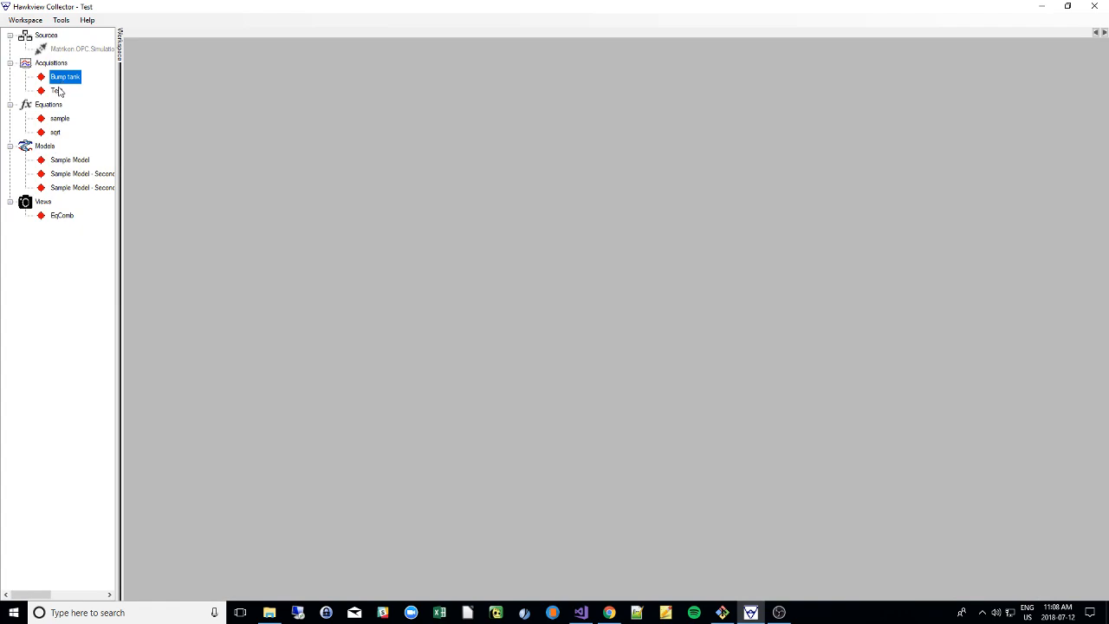
double_click(57, 91)
left_click(65, 77)
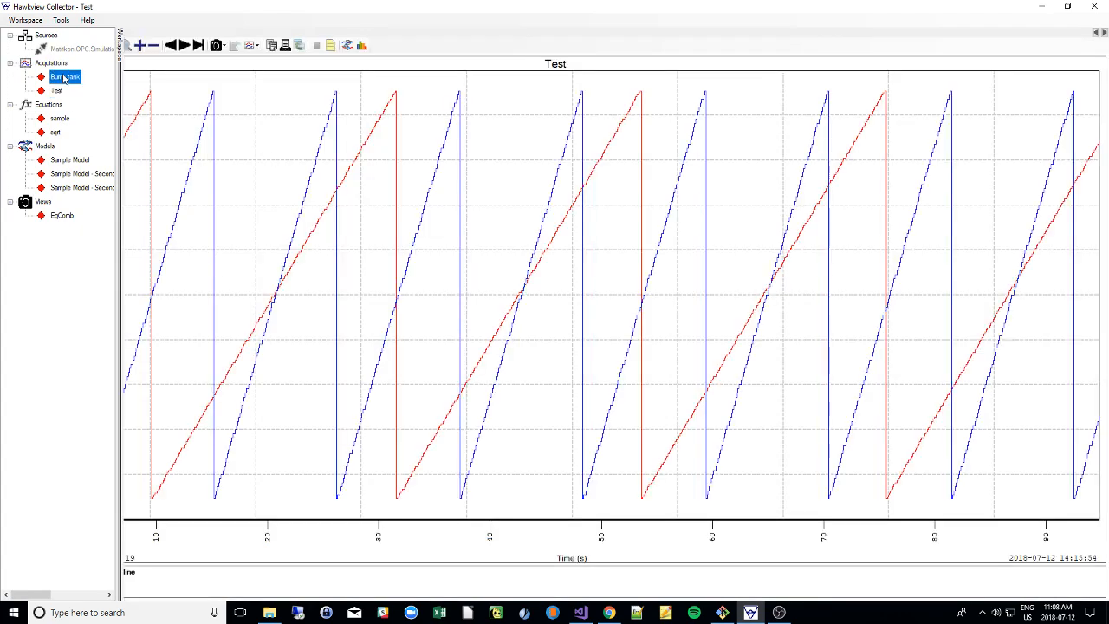
double_click(64, 78)
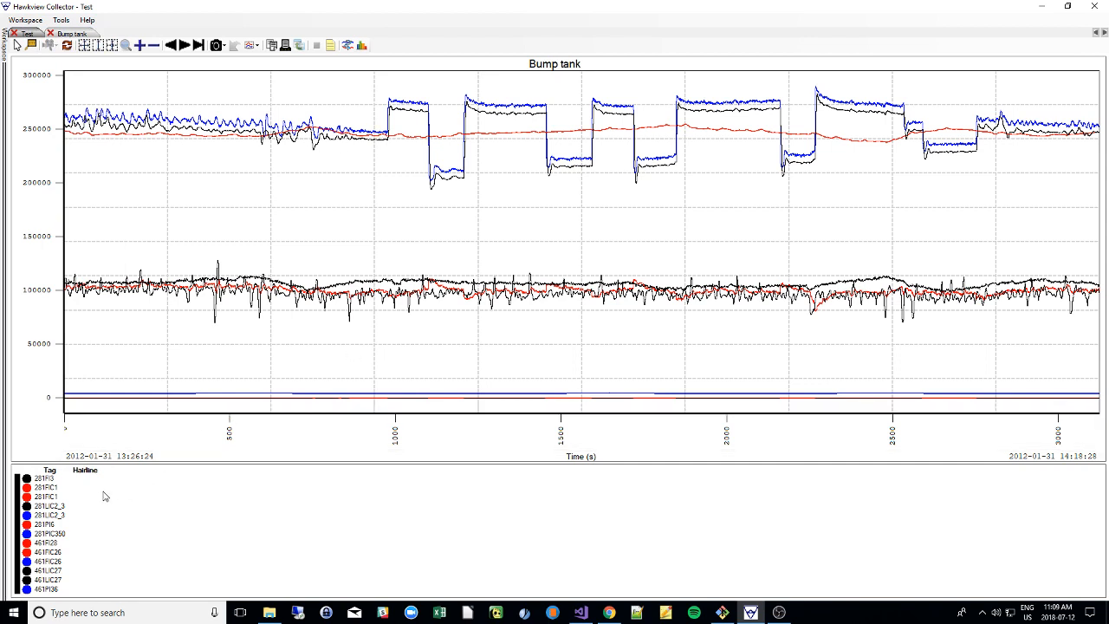
Select the 281LIC2_3.OP, 461FI28.PV, 461FIC26.PV and 461LIC27.OP trends in Bump tank and preview a new equation from them without starting it.
left_click(52, 534)
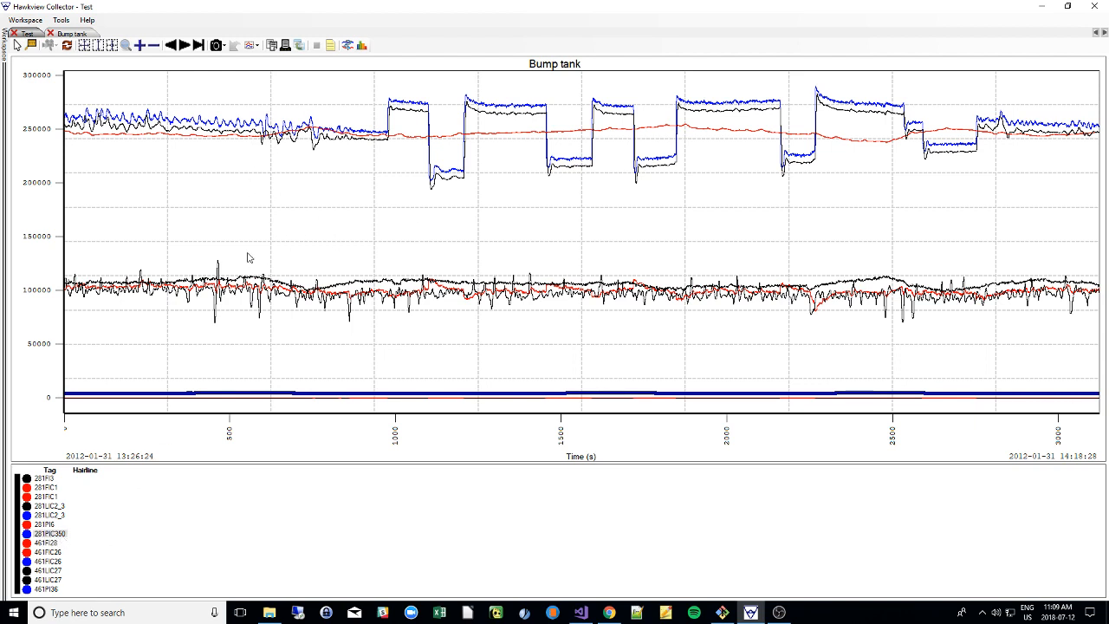
left_click(50, 504)
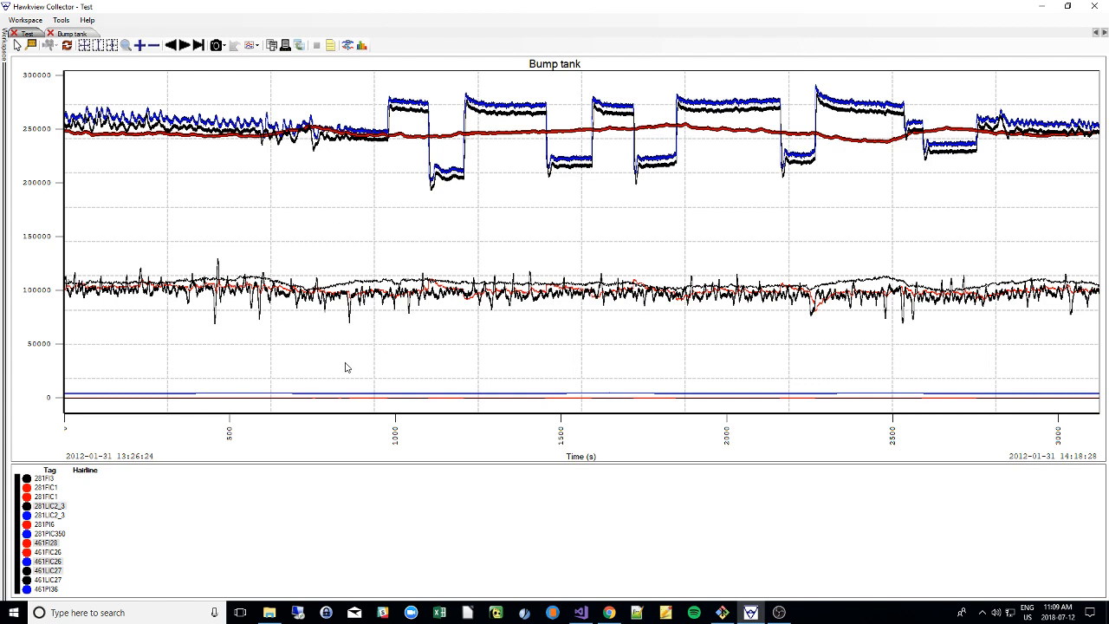
right_click(414, 140)
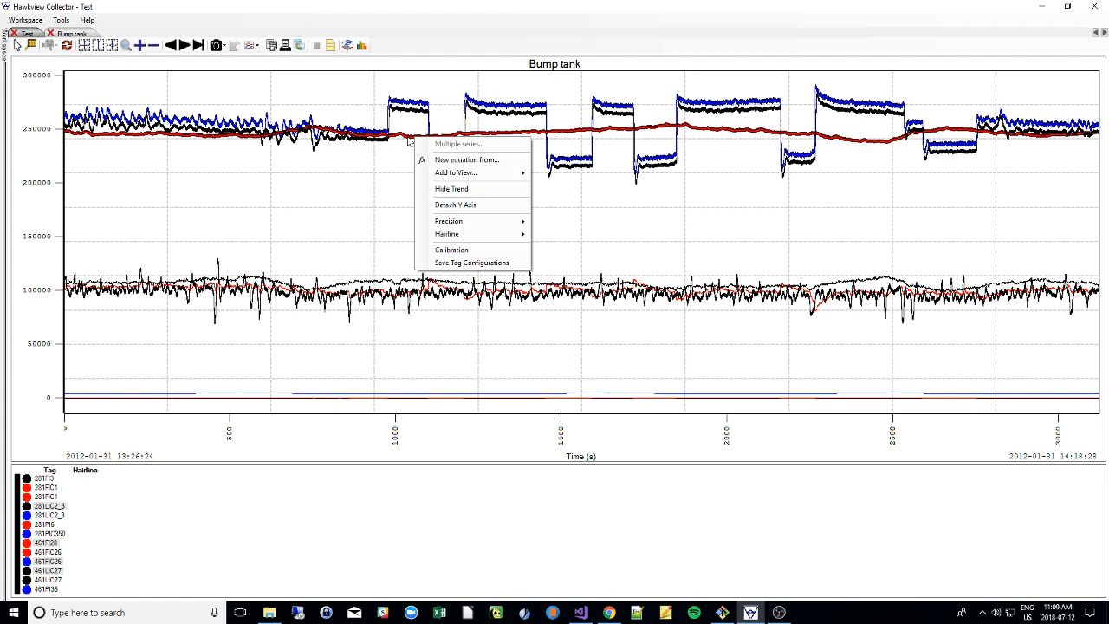
left_click(459, 160)
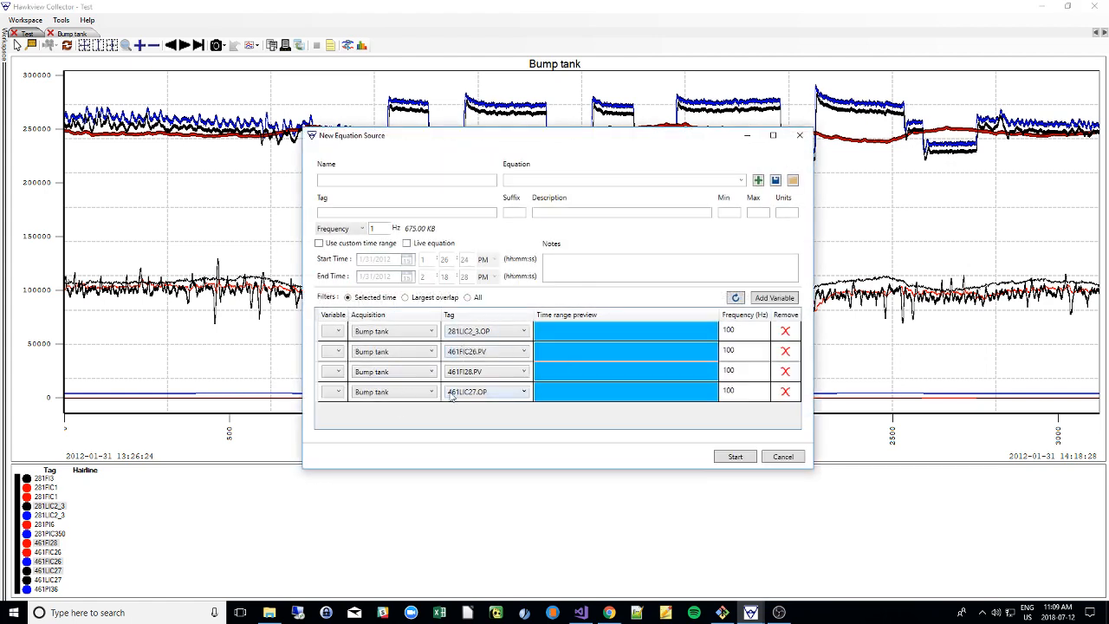
left_click(799, 136)
Add the four selected Bump tank trends to a new view.
right_click(448, 173)
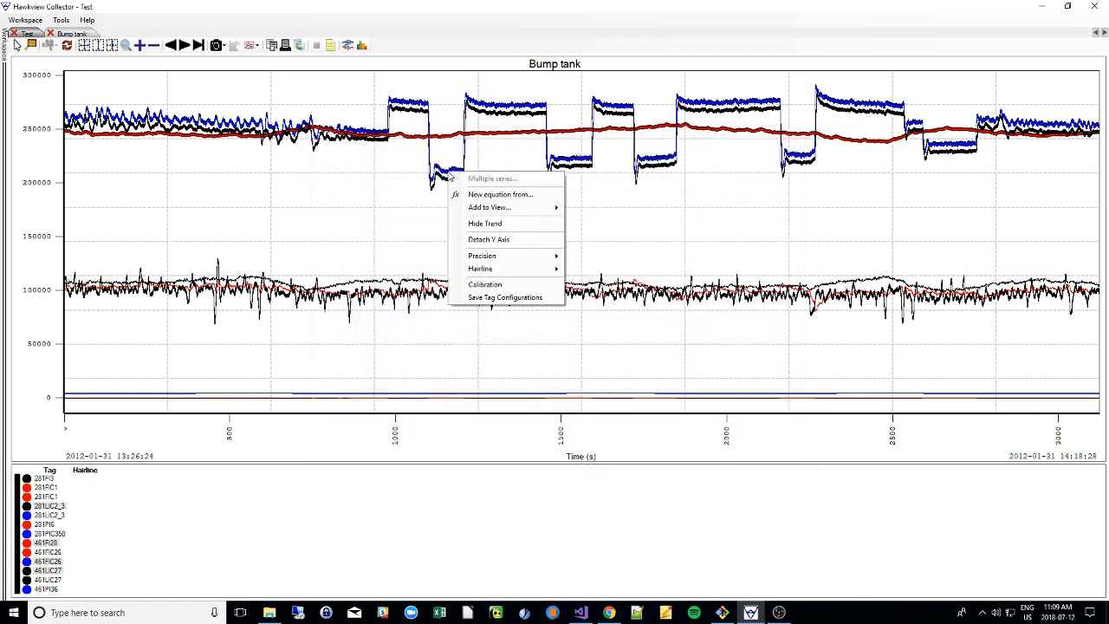
mouse_move(507, 210)
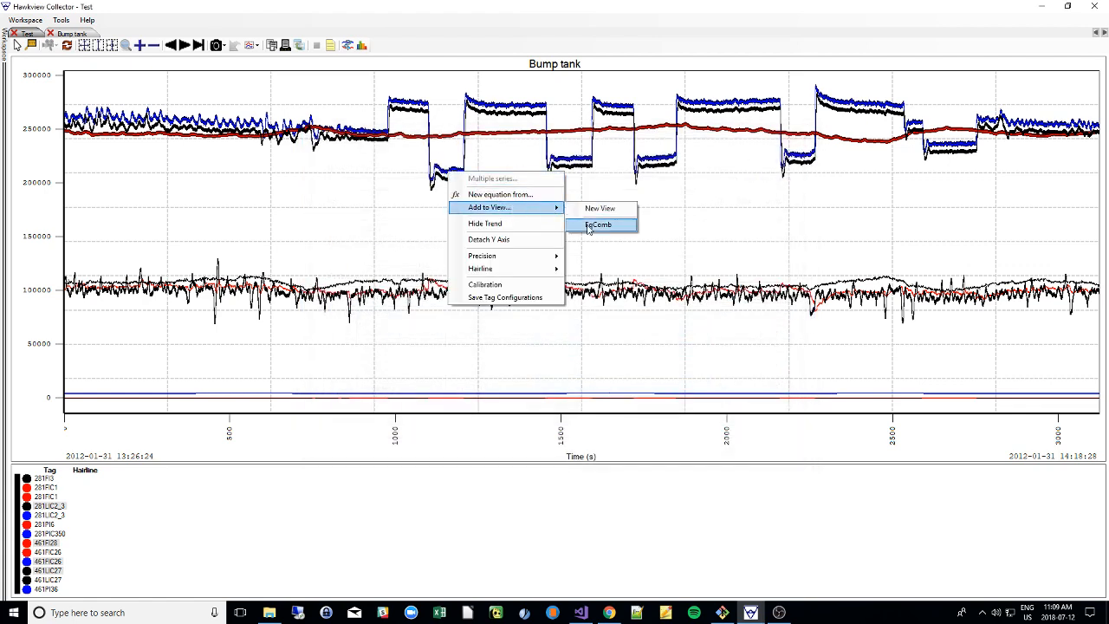
left_click(596, 211)
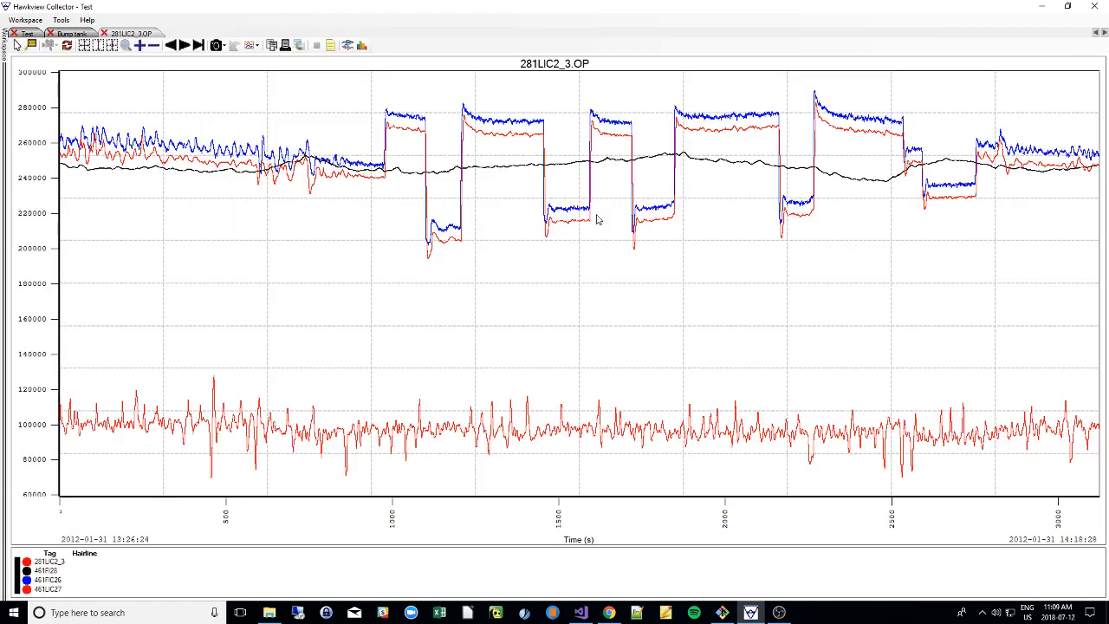
Return to Bump tank and detach the Y axis of the four selected trends.
left_click(74, 34)
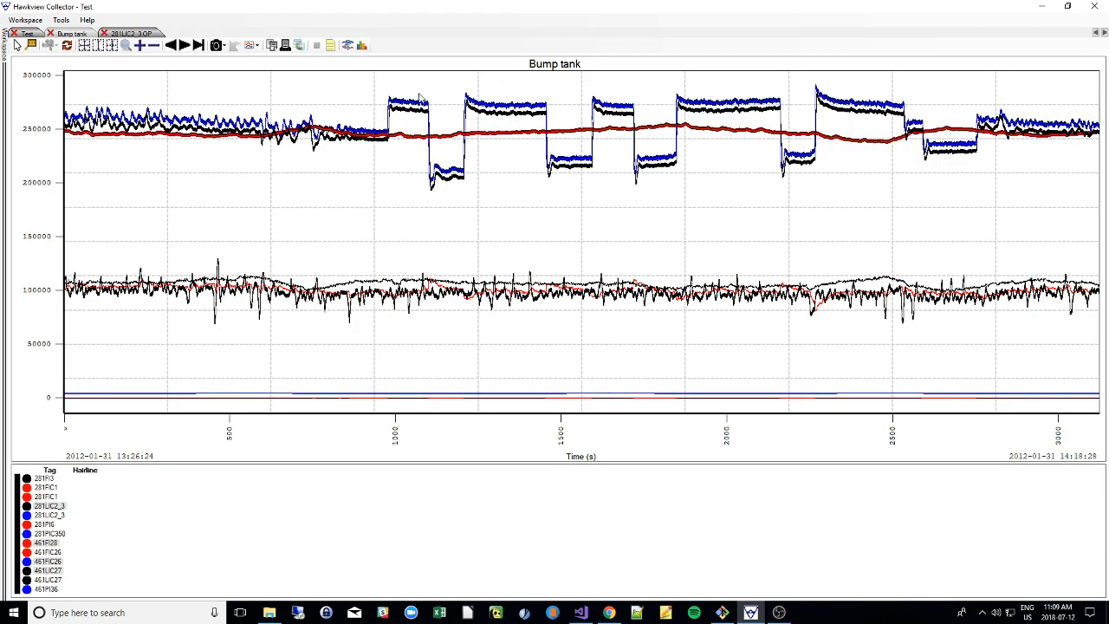
right_click(446, 182)
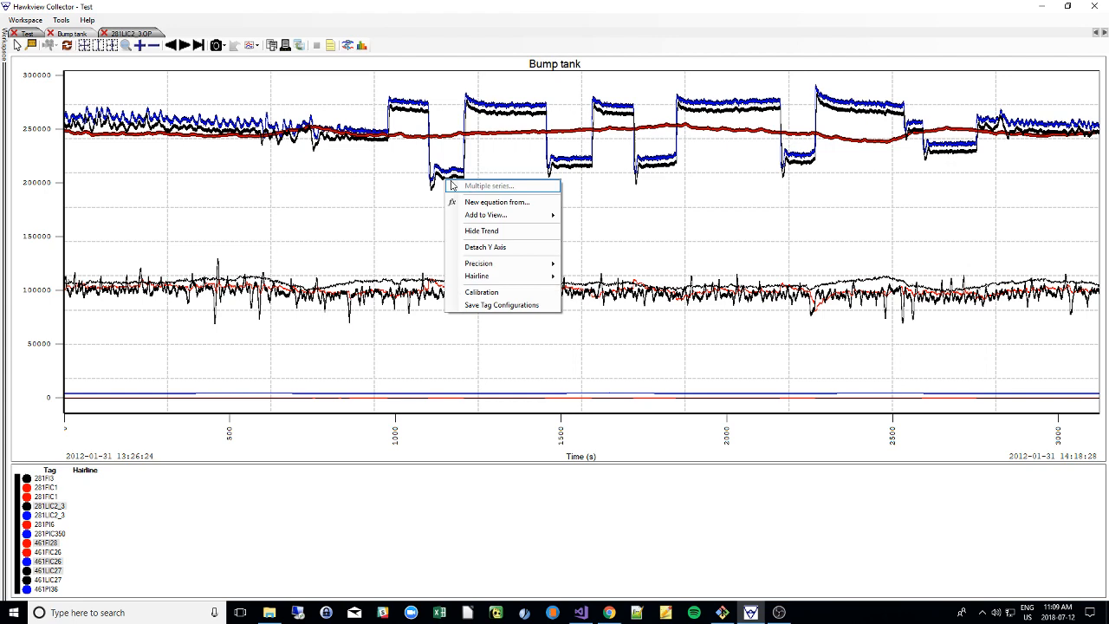
left_click(491, 248)
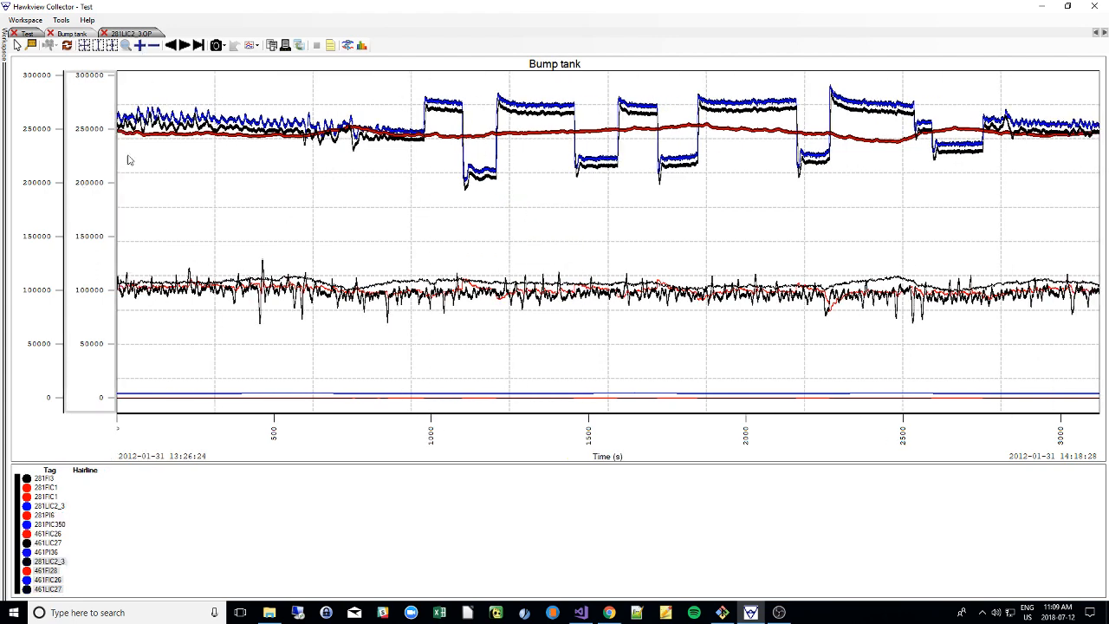
Change the colour of the detached 281LIC2_3.OP trend to orange.
right_click(41, 565)
left_click(85, 464)
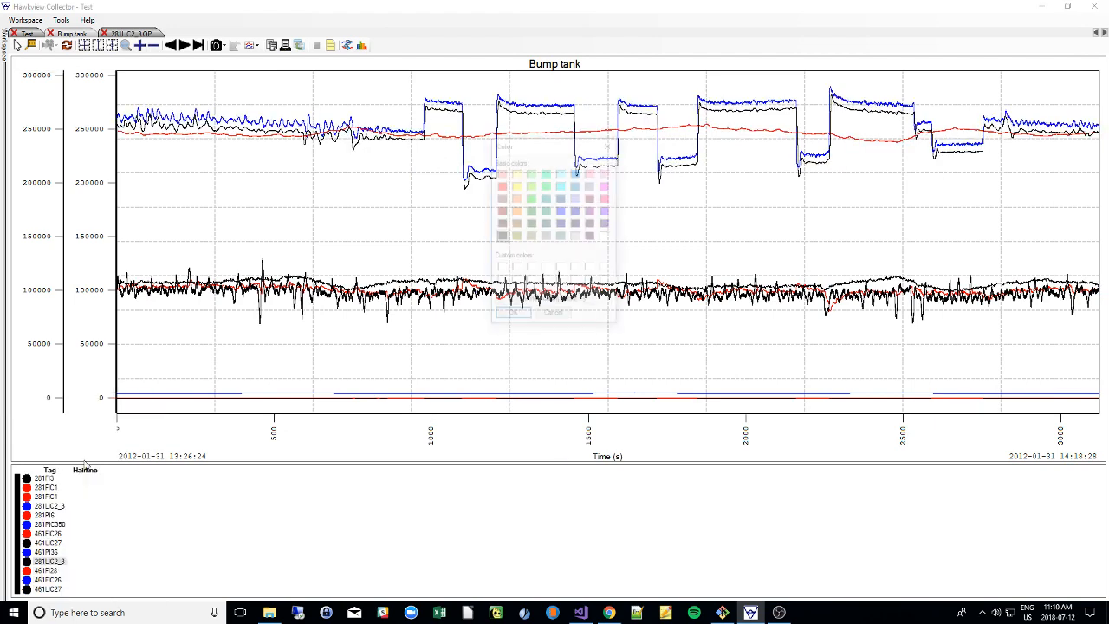
left_click(518, 212)
left_click(512, 315)
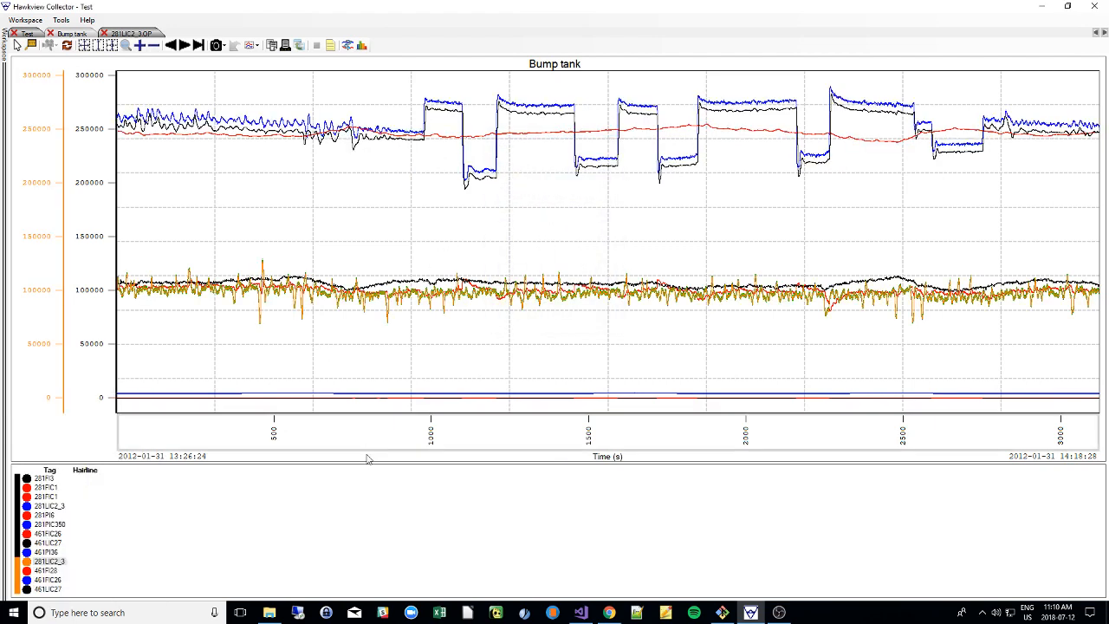
Add 461FI28.PV, 461FIC26.PV and 461LIC27.OP to the selection with 281LIC2_3.OP and hide all four trends.
left_click(54, 572, "ctrl")
left_click(56, 582, "ctrl")
left_click(55, 591, "ctrl")
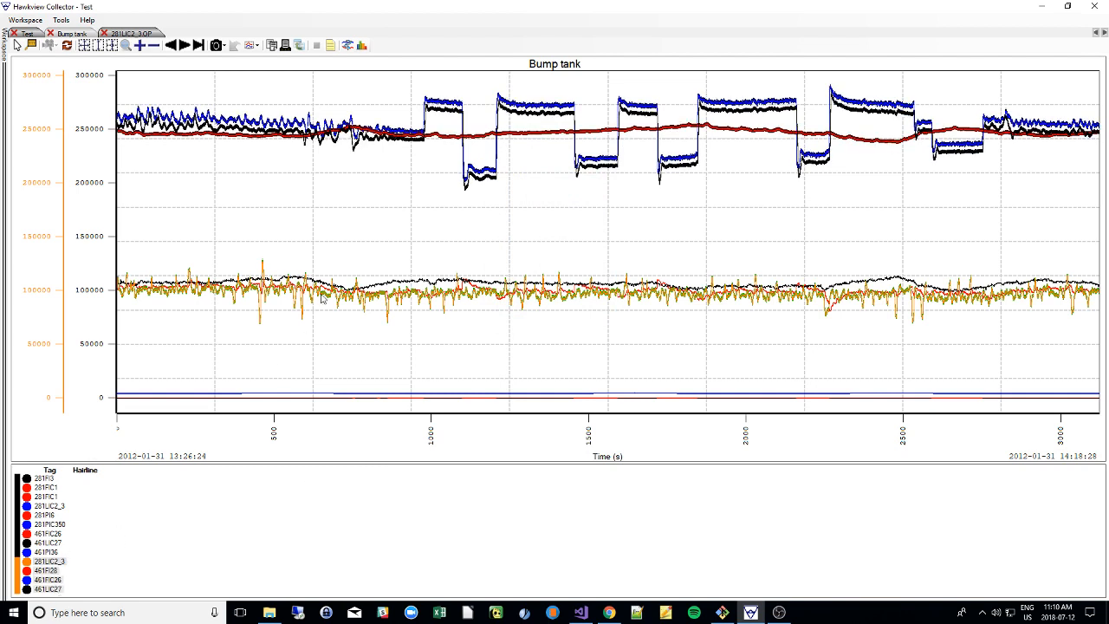
right_click(417, 140)
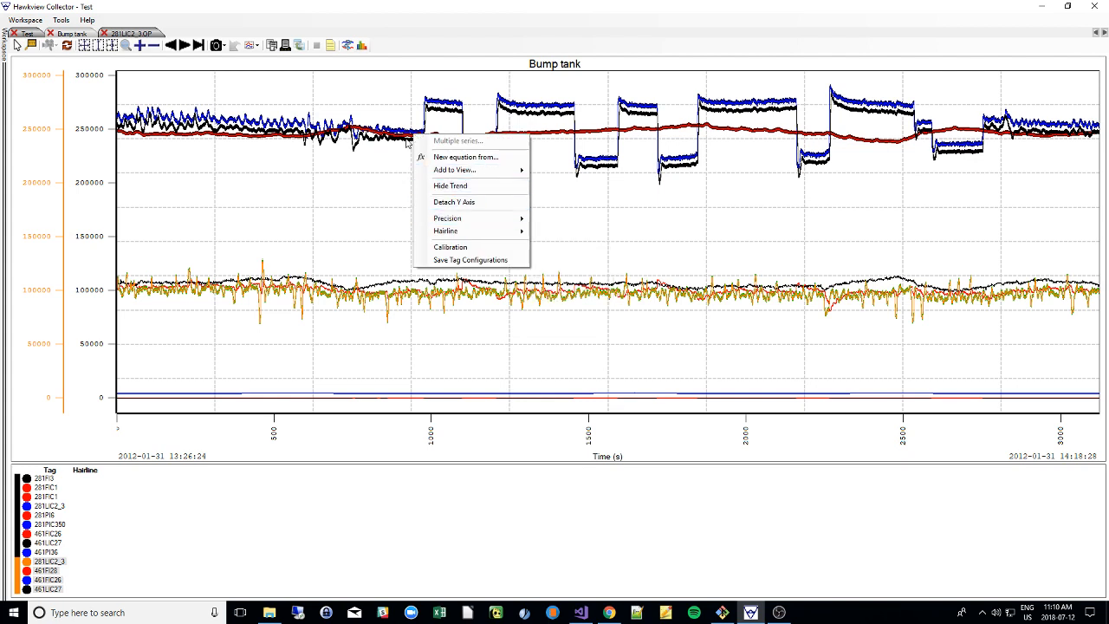
left_click(474, 187)
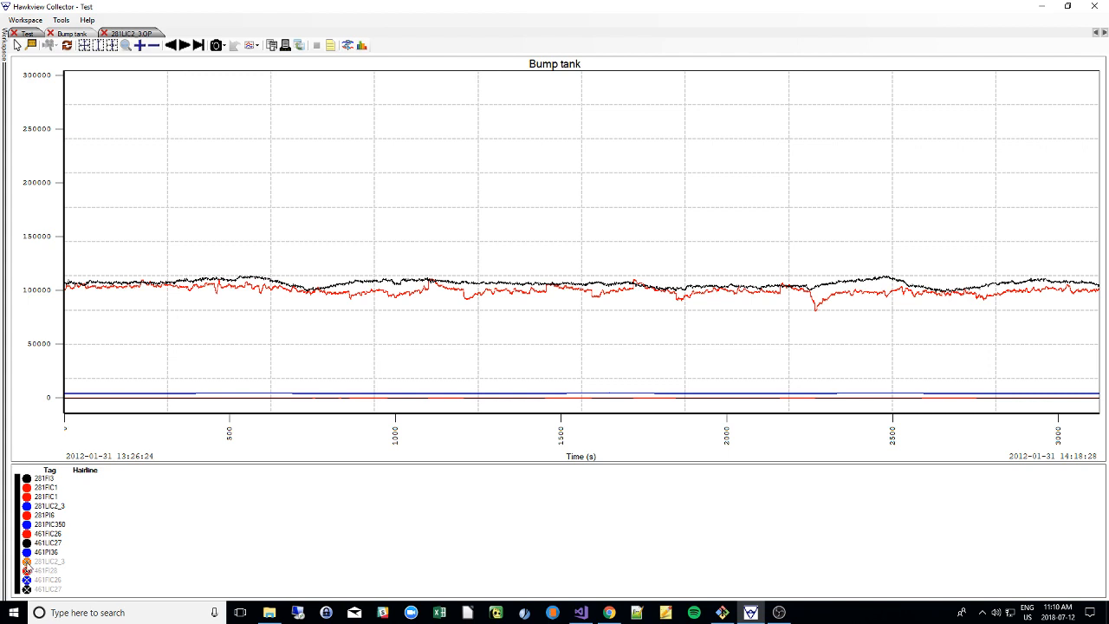
Show the 281LIC2_3.OP and 461FI28.PV trends again, and hide 281PI6.PV and 281LIC2_3.PV.
left_click(26, 562)
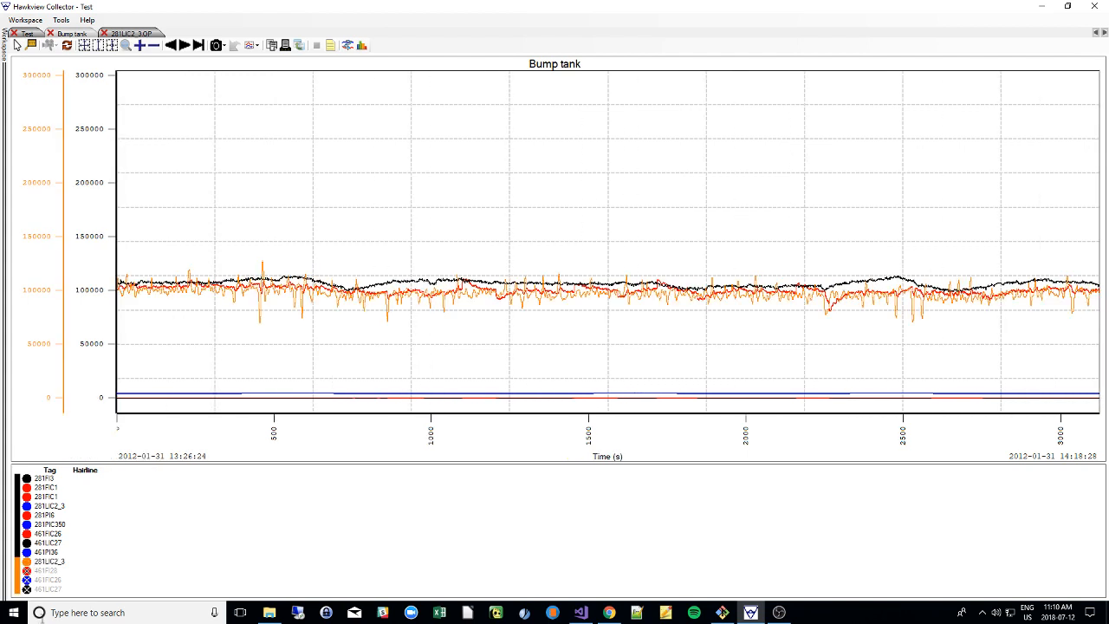
left_click(27, 571)
left_click(26, 517)
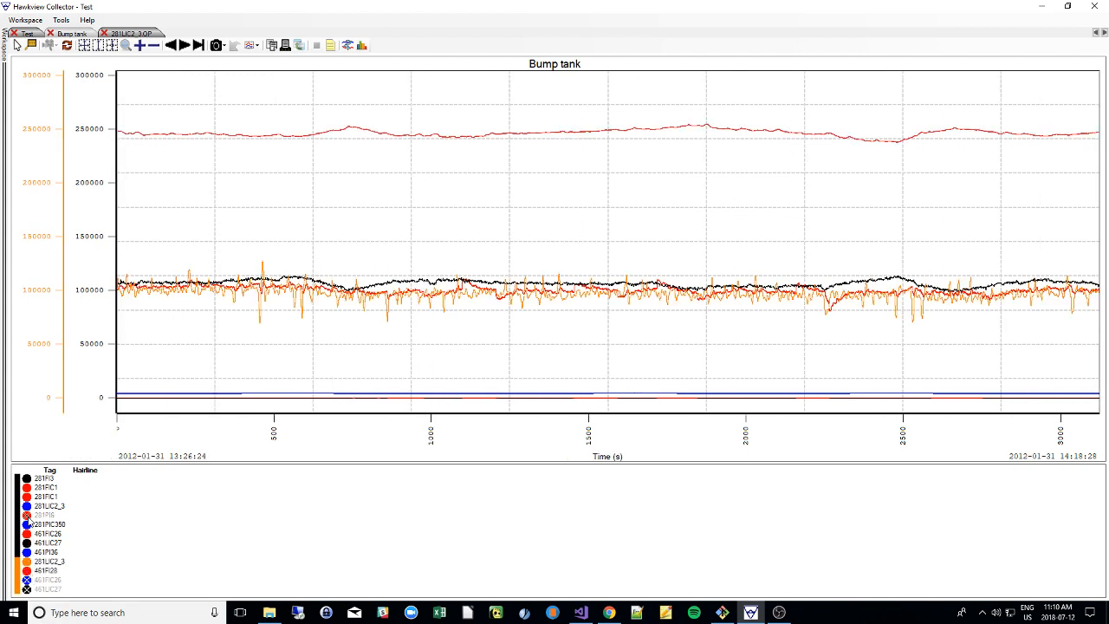
left_click(27, 505)
Stop listing hidden trends in the legend and hide the 281FIC1.PV trend.
right_click(86, 520)
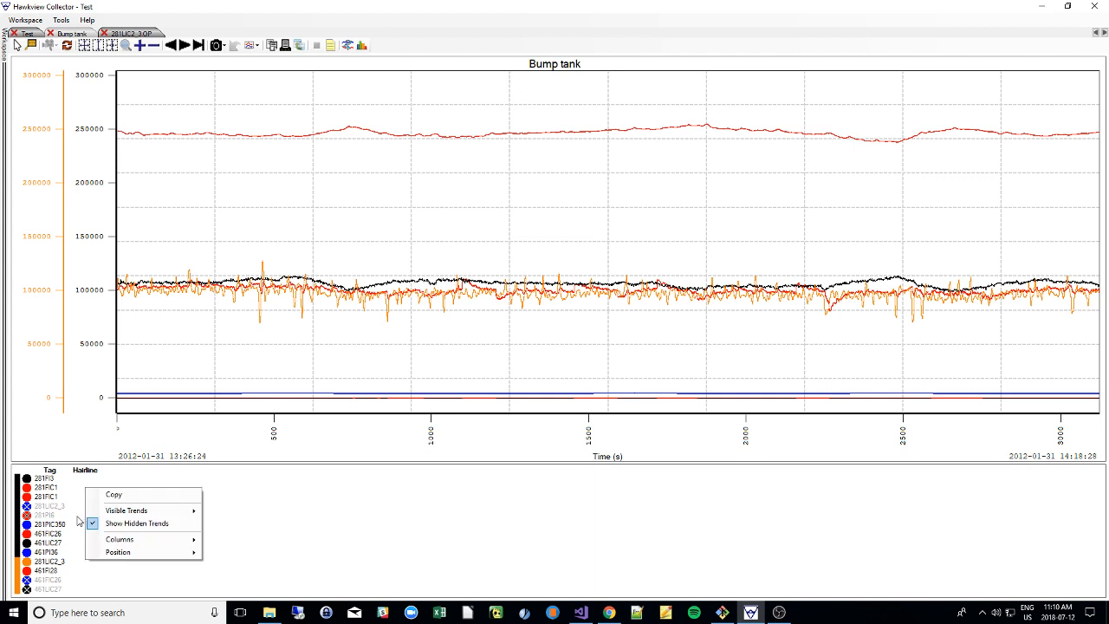
left_click(131, 524)
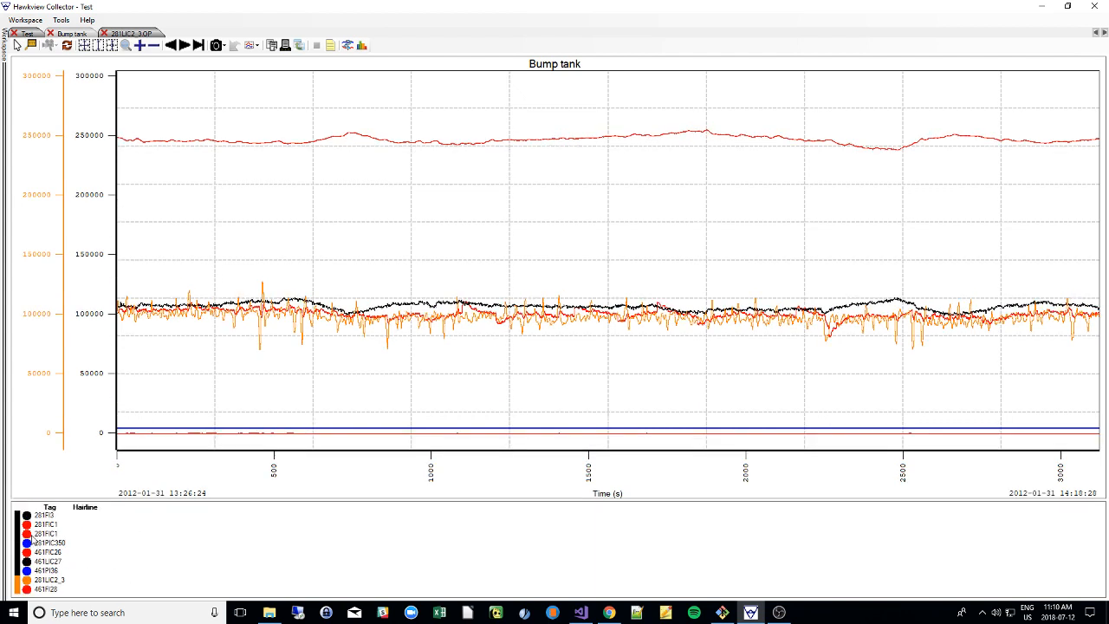
left_click(28, 539)
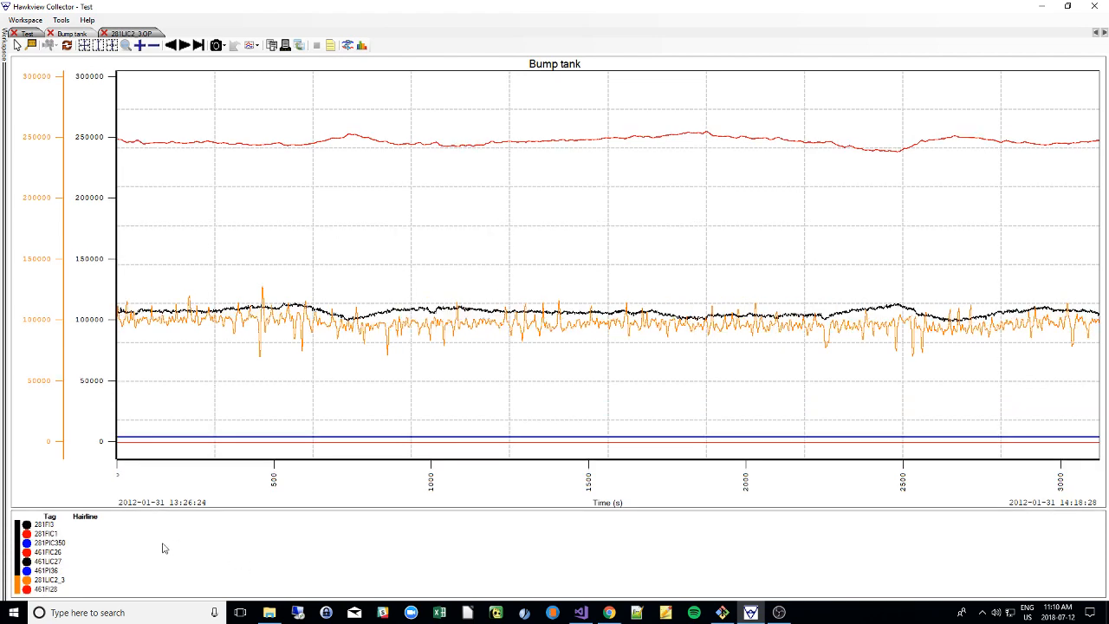
List hidden trends in the legend again and show 281PI6.PV, 281LIC2_3.PV and 281FIC1.PV.
right_click(77, 560)
left_click(111, 537)
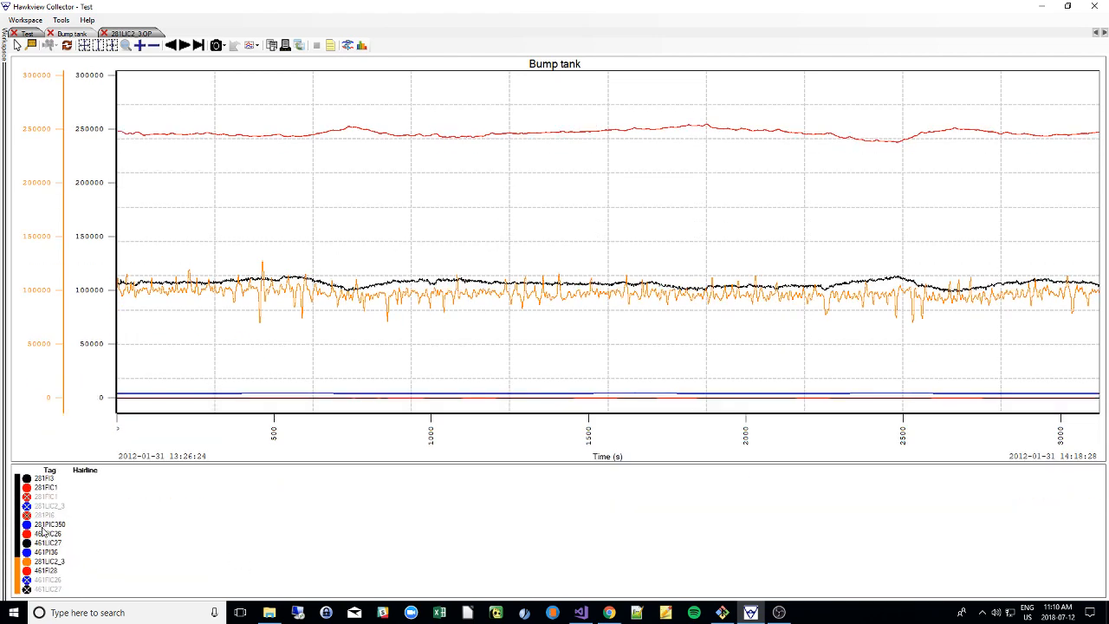
left_click(27, 516)
left_click(27, 506)
left_click(26, 496)
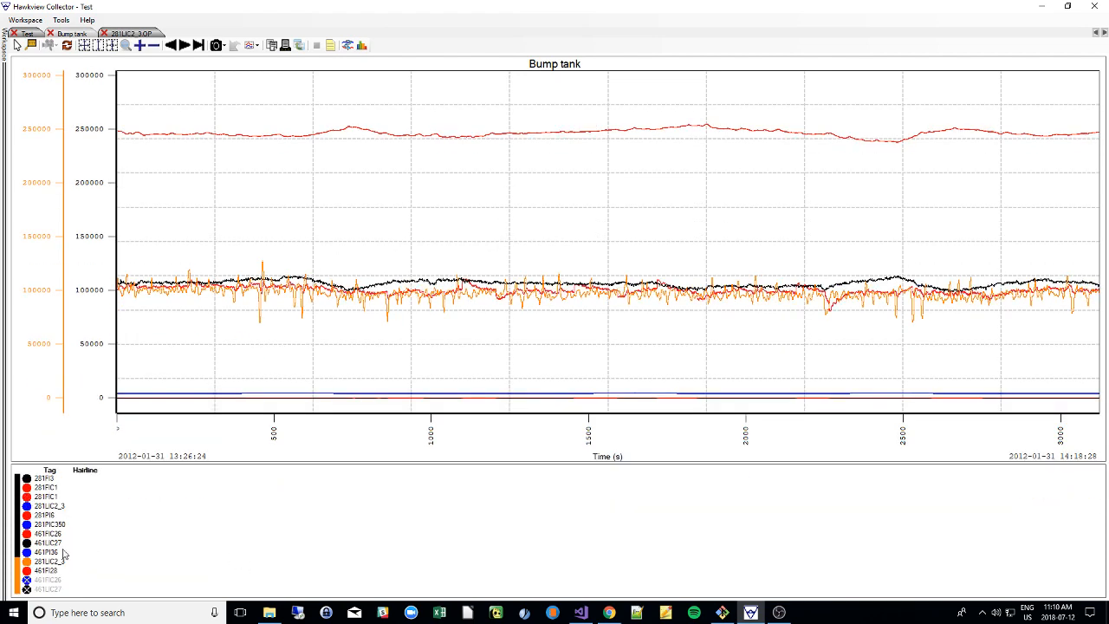
Hide 281PIC350.PV, 281PI6.PV and 281LIC2_3.PV together through the Visible Trends settings.
left_click(256, 47)
left_click(264, 84)
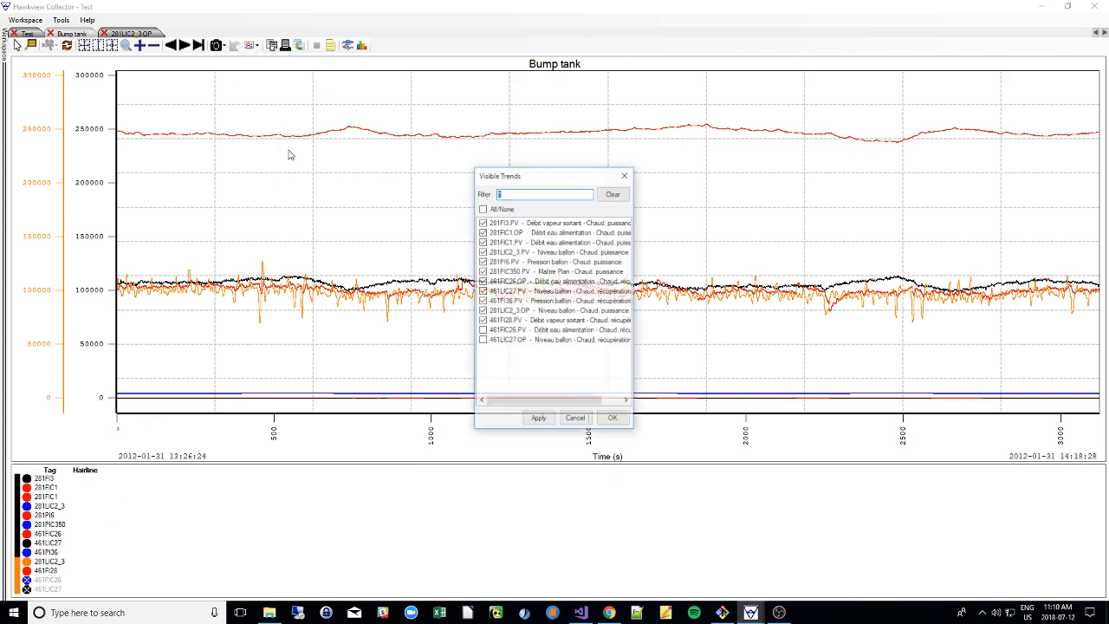
left_click_drag(546, 179, 372, 182)
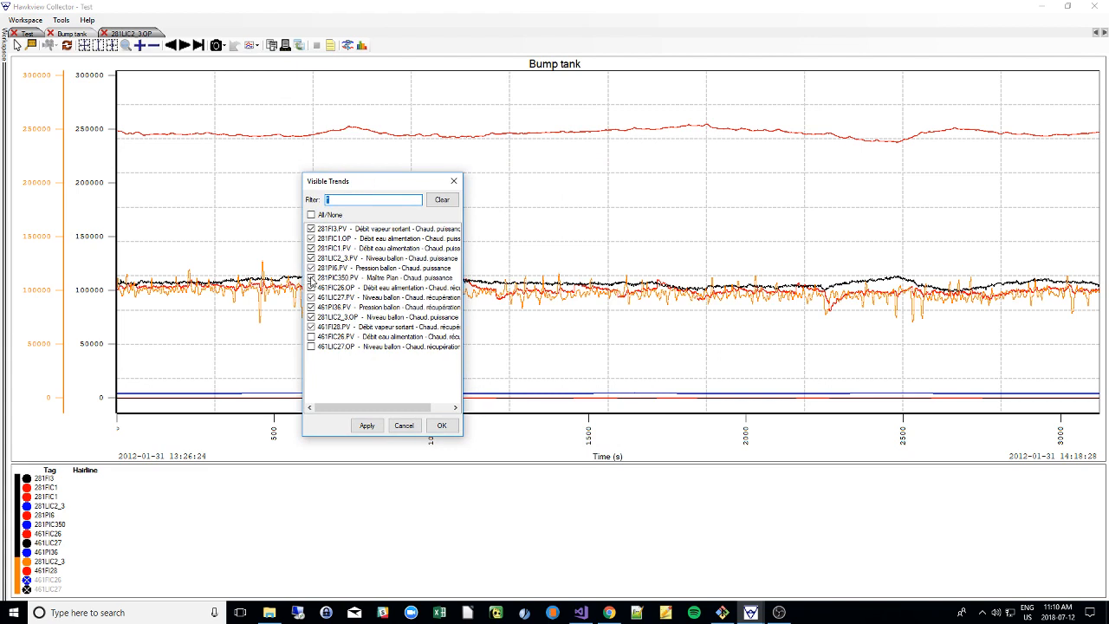
left_click(311, 278)
left_click(311, 268)
left_click(311, 258)
left_click(367, 425)
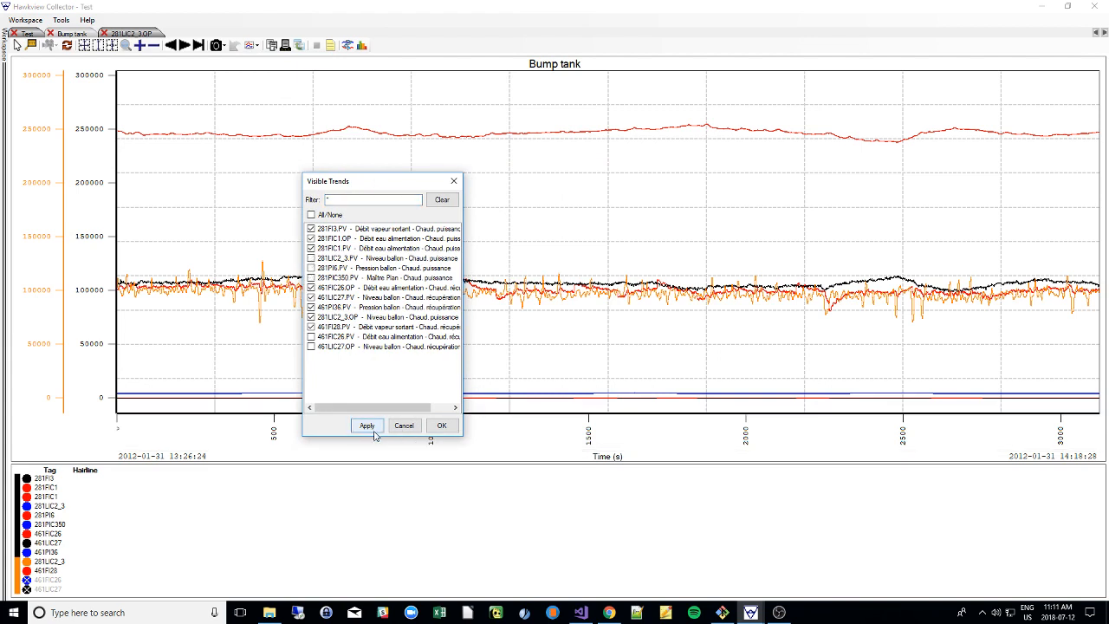
left_click(437, 429)
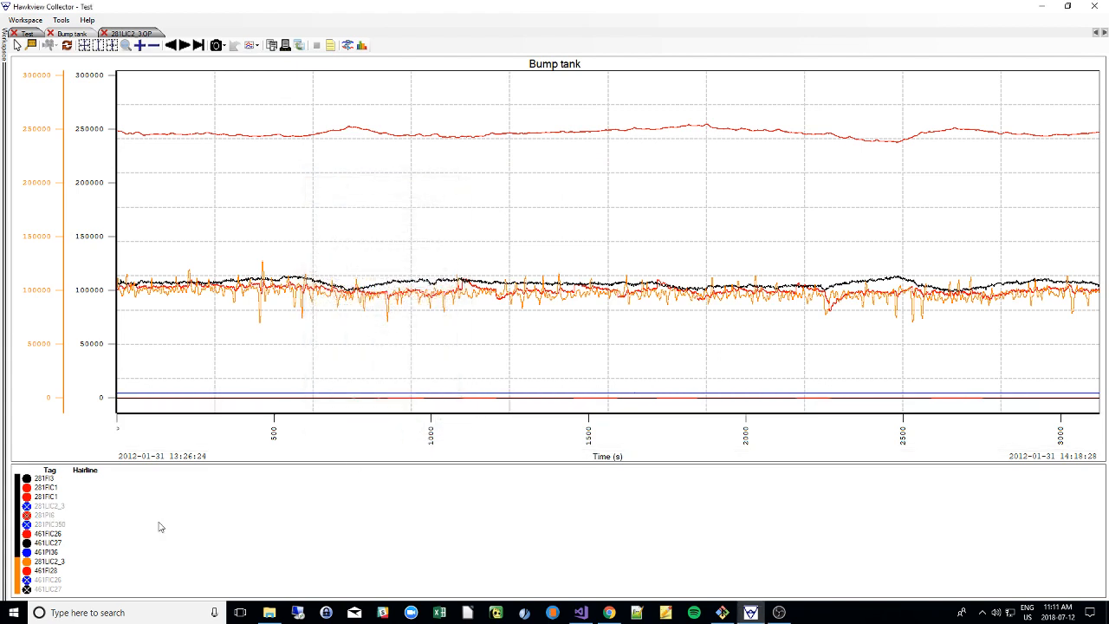
Show every hidden Bump tank trend again from the legend: 281LIC2_3.PV, 281PI6.PV, 281PIC350.PV, 461FIC26.PV and 461LIC27.OP.
left_click(27, 505)
left_click(27, 514)
left_click(26, 523)
left_click(27, 517)
left_click(27, 515)
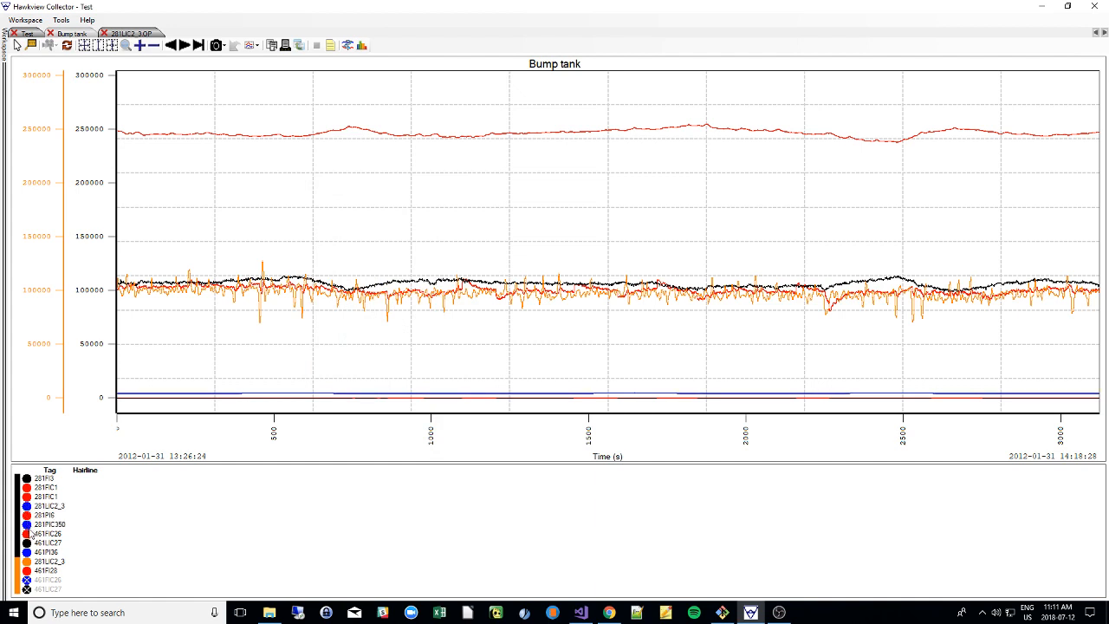
left_click(27, 580)
left_click(26, 589)
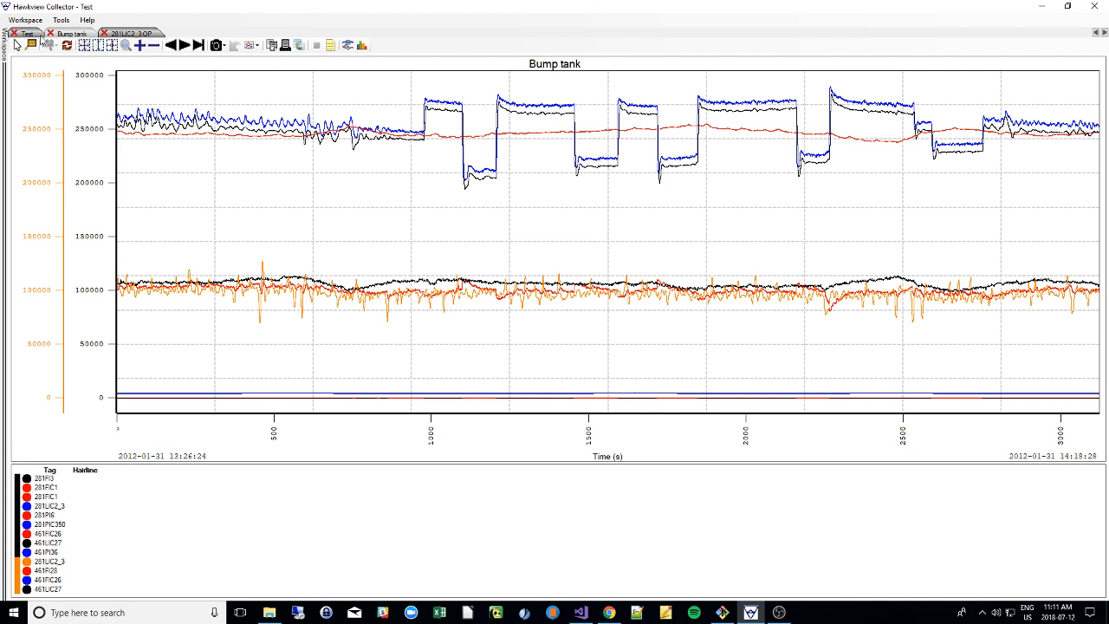
Reveal the workspace tree beside the Bump tank plot.
mouse_move(5, 42)
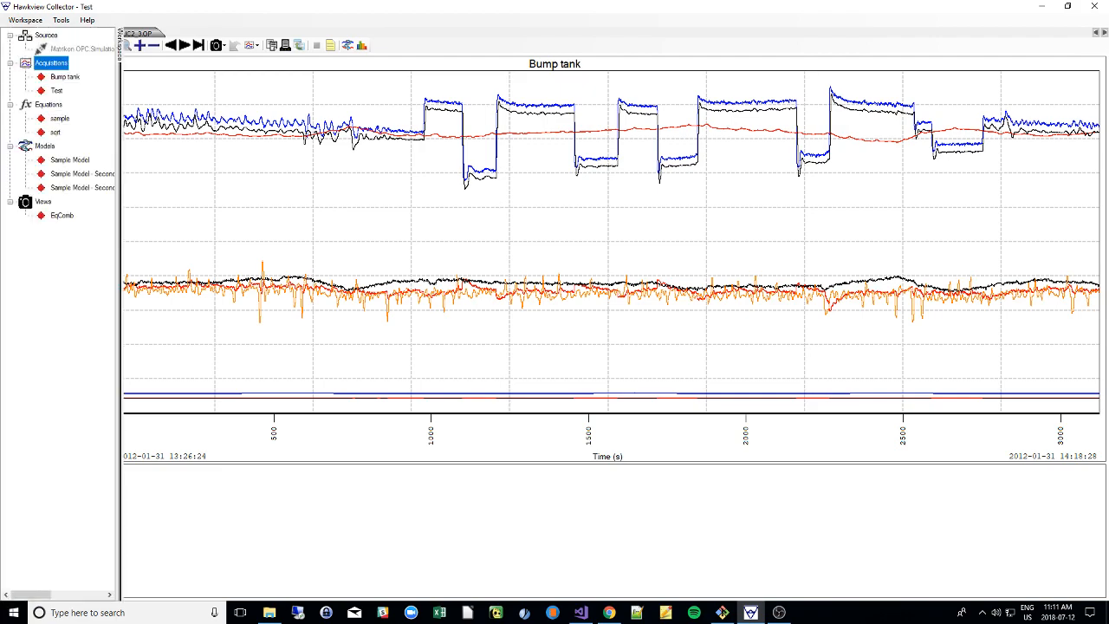